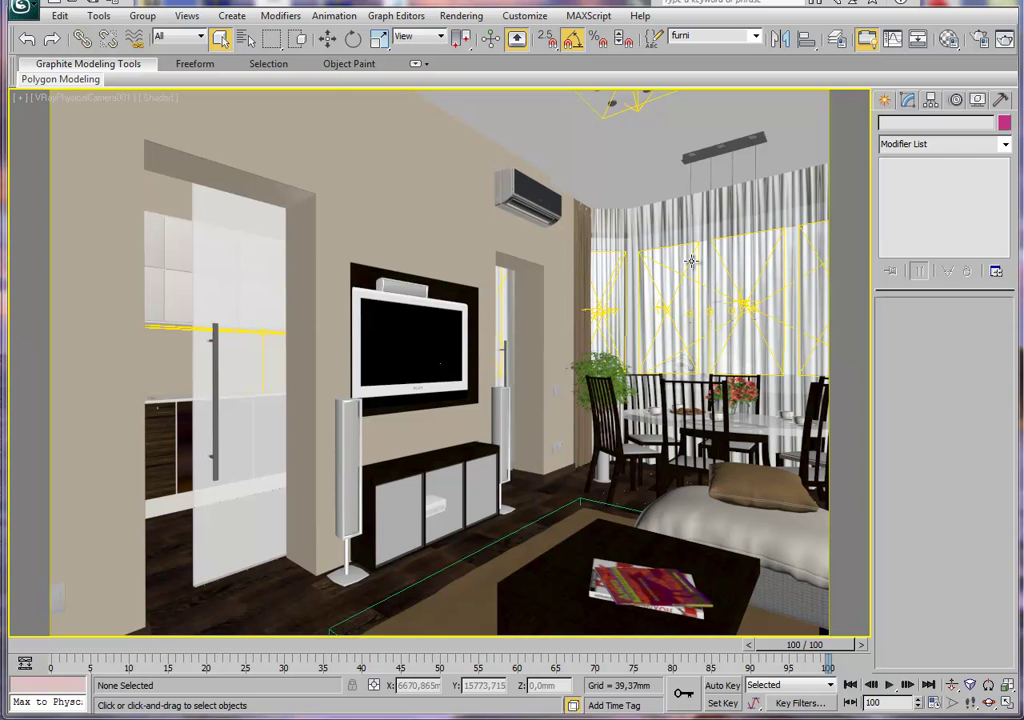
- Hide the white curtain in front of the large windows
click(686, 259)
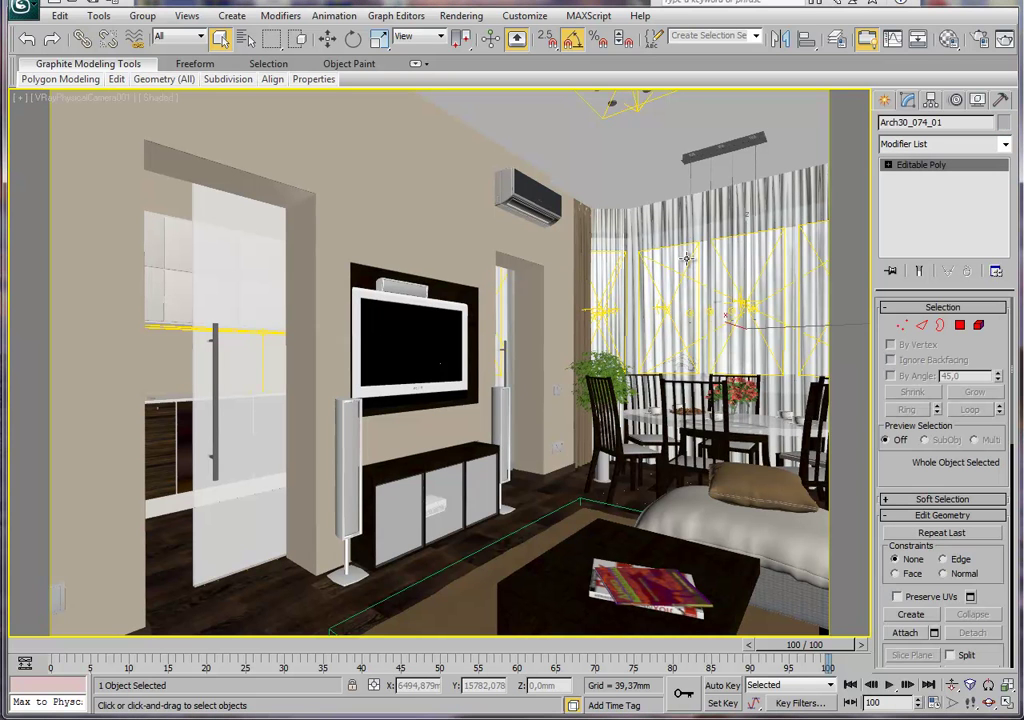
right_click(686, 259)
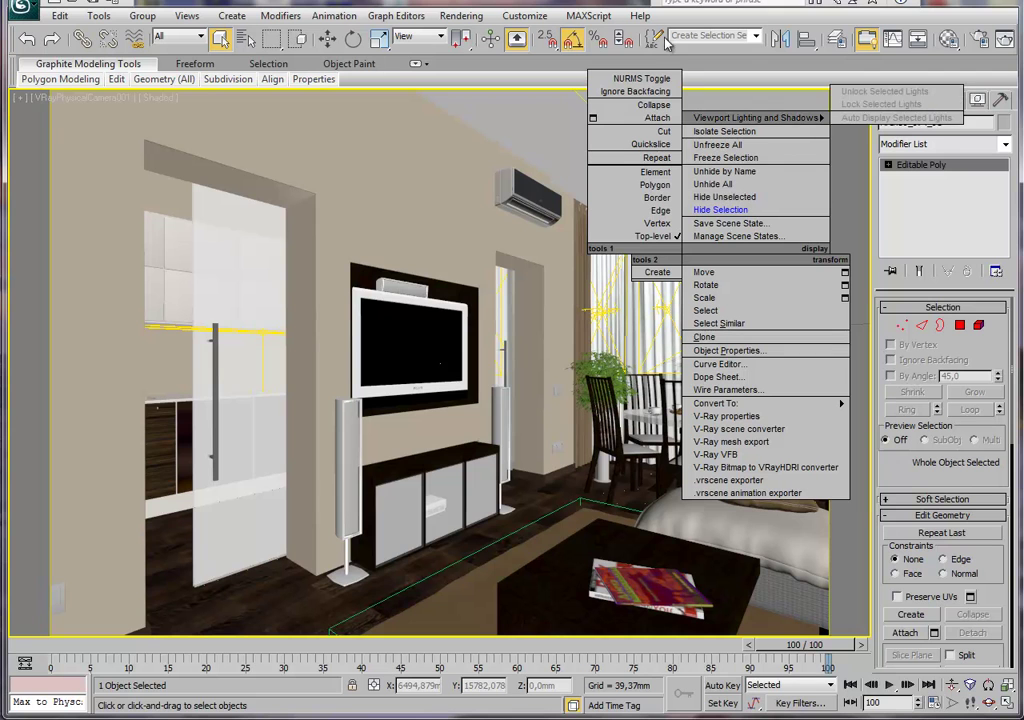
click(743, 213)
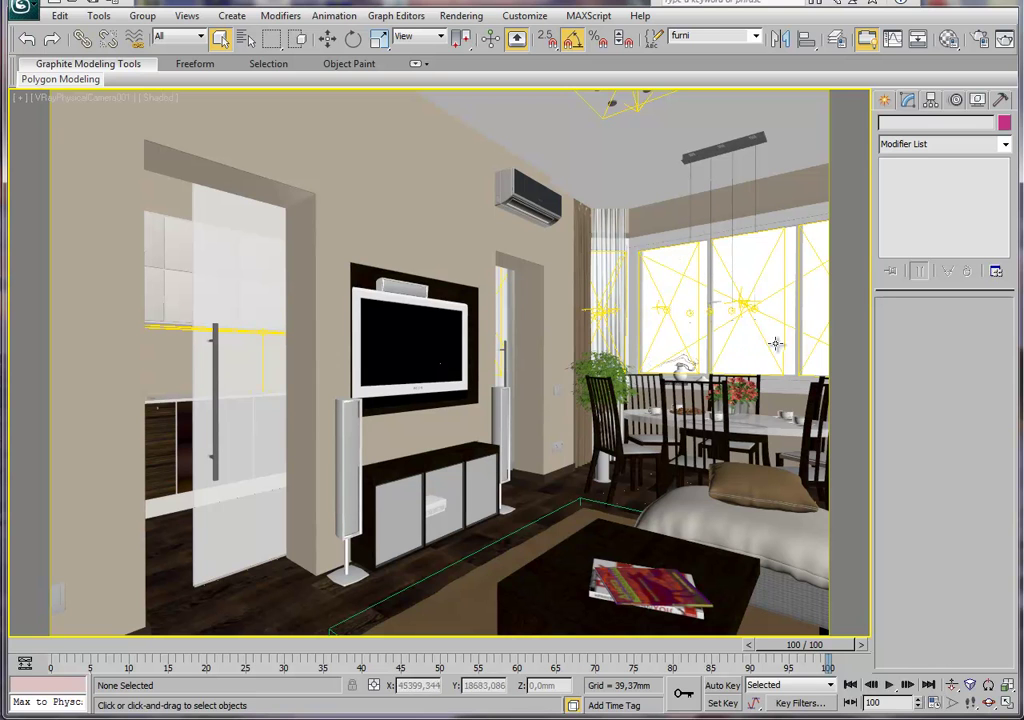
- Select the background plane behind the windows and show it in a perspective view from outside the room
click(744, 253)
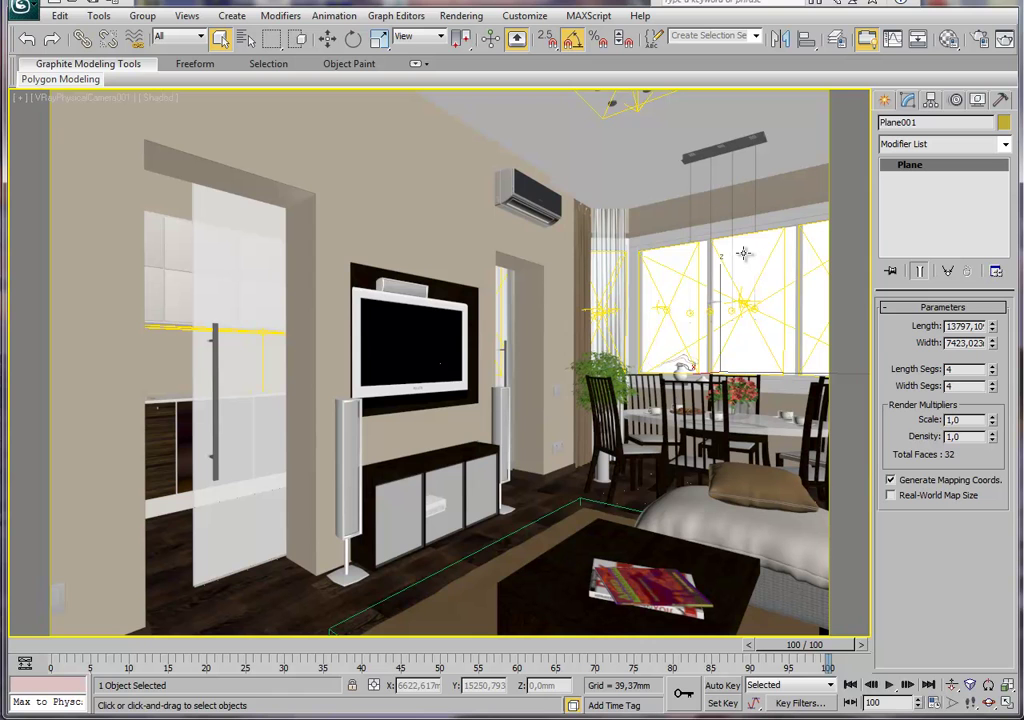
key(p)
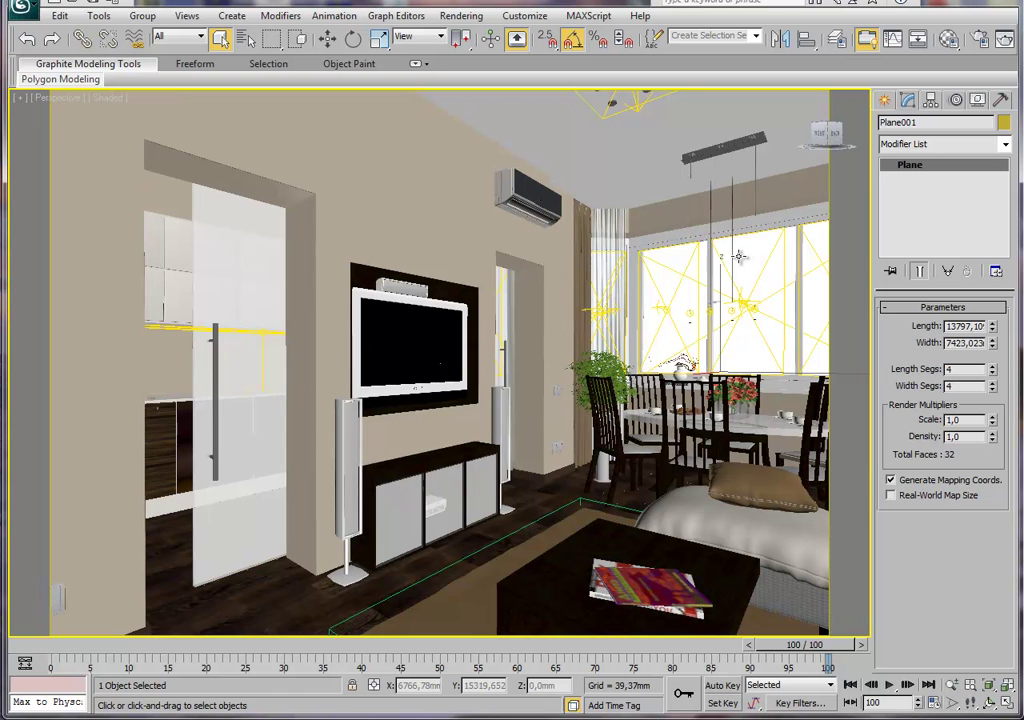
key(z)
scroll(608, 391, down, 10)
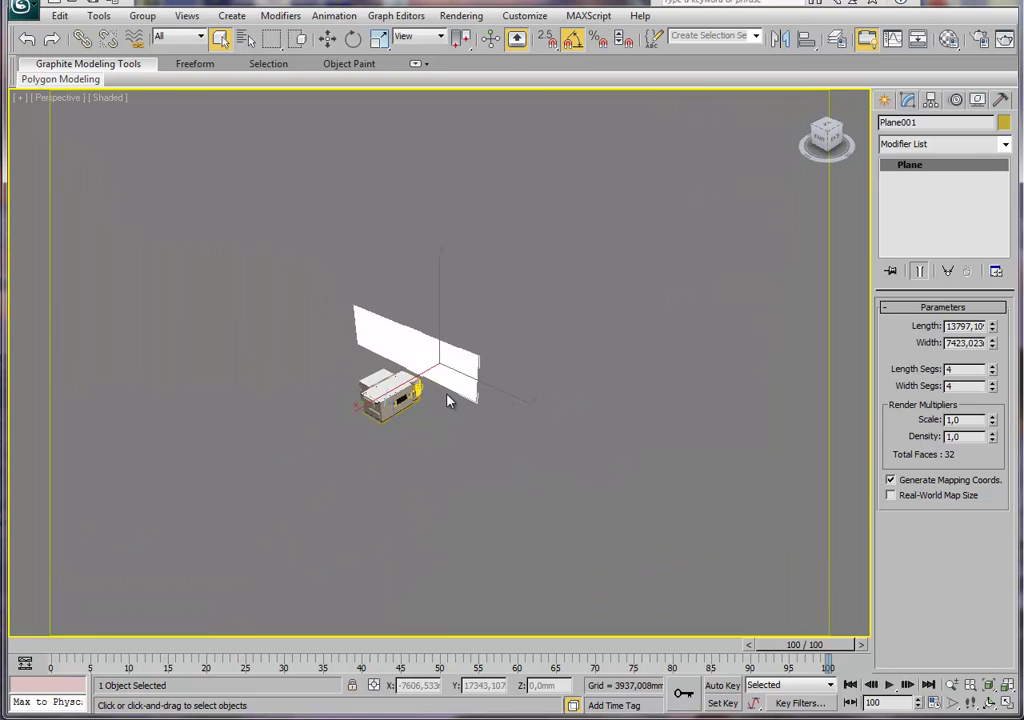
scroll(448, 398, up, 5)
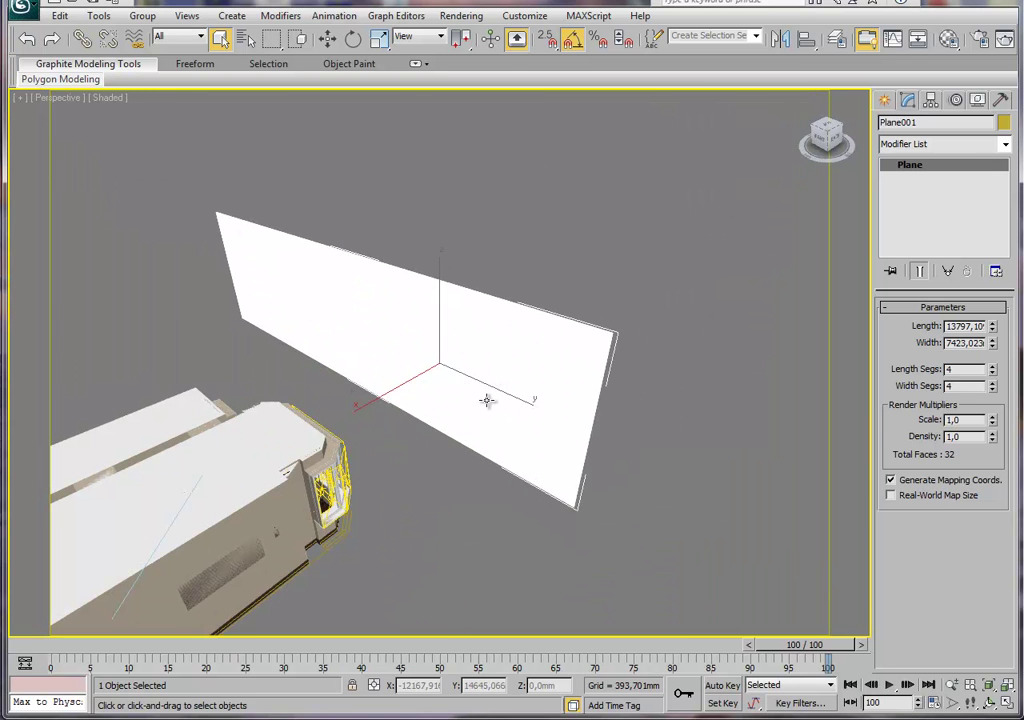
key(F3)
click(322, 277)
key(F3)
click(416, 286)
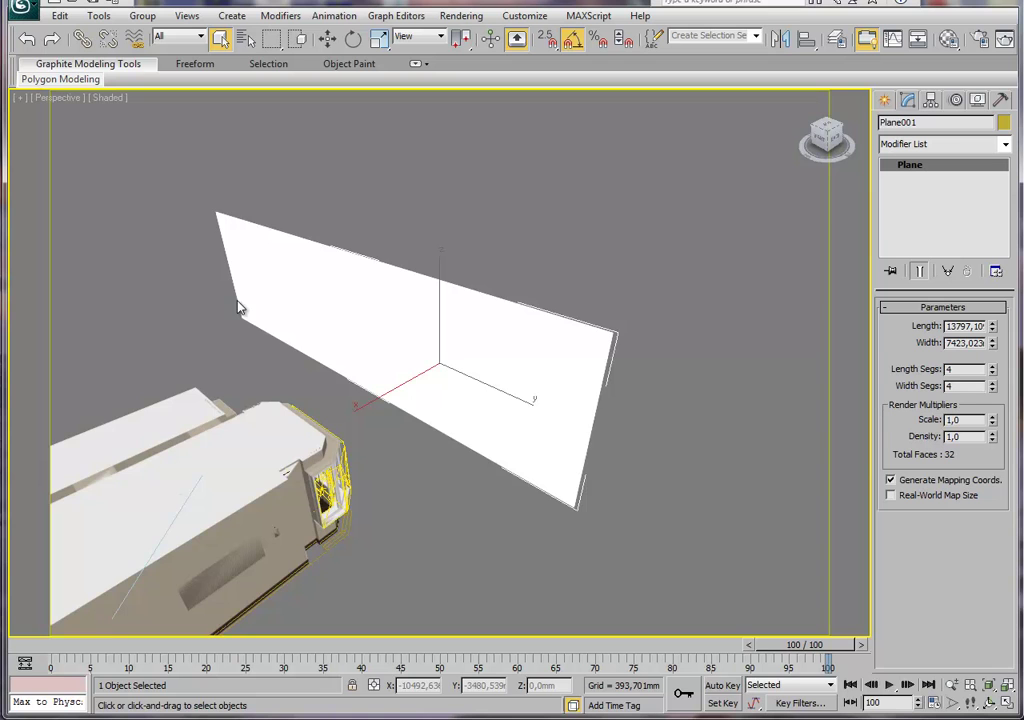
key(F3)
key(F3)
- Open the Material Editor and sample the background plane's material into the empty 23 - Default slot
click(949, 40)
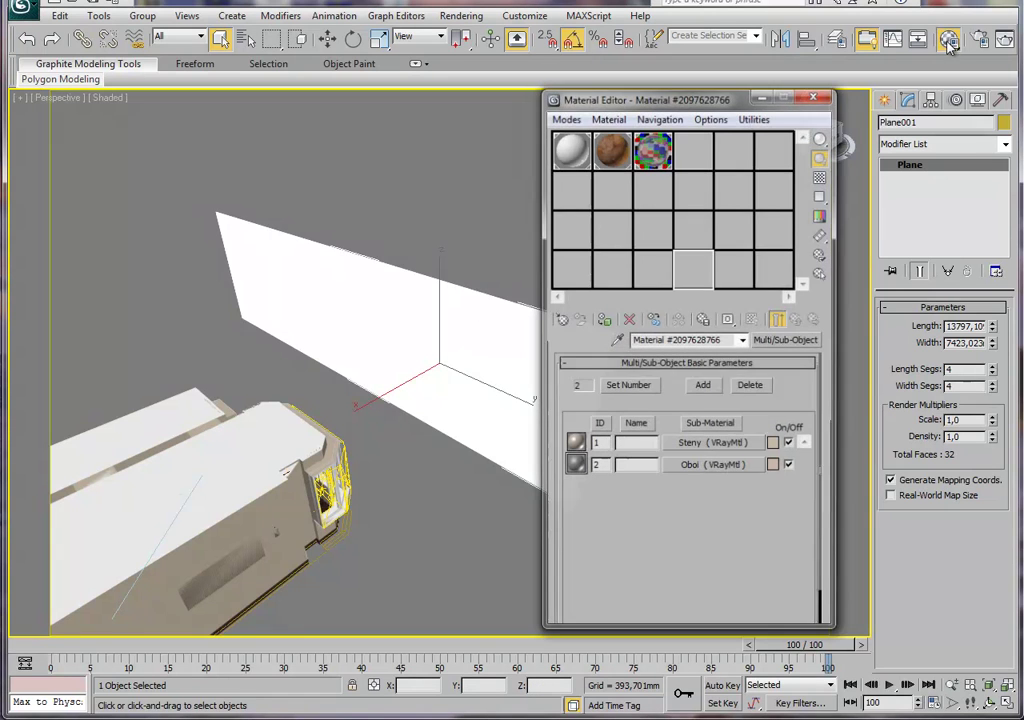
drag(715, 101, 792, 87)
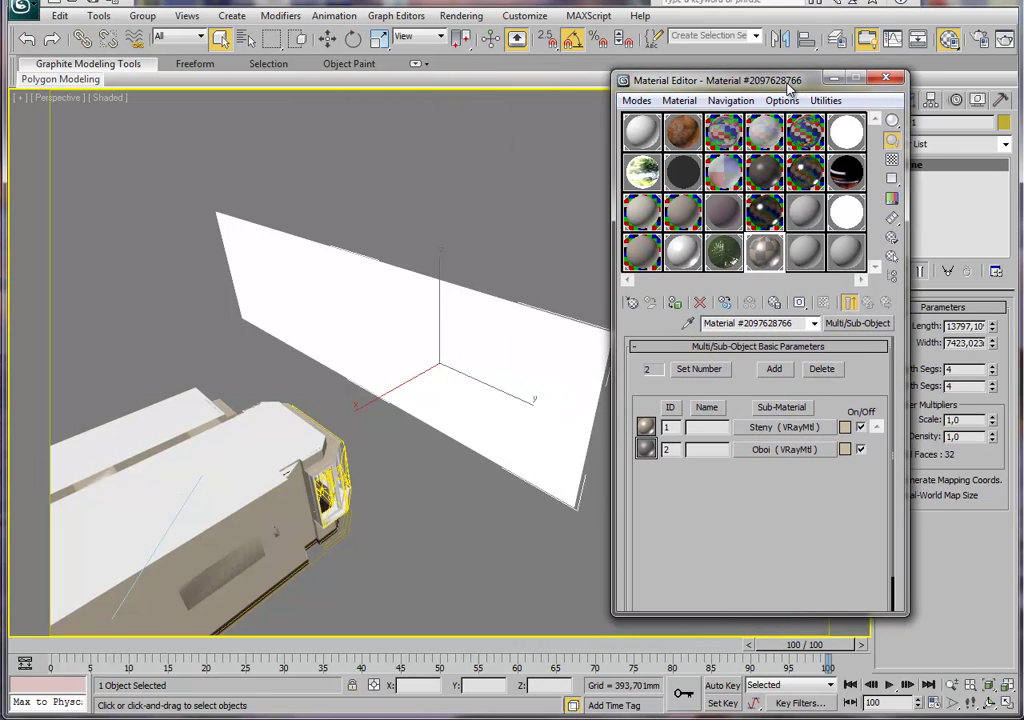
click(805, 252)
click(688, 323)
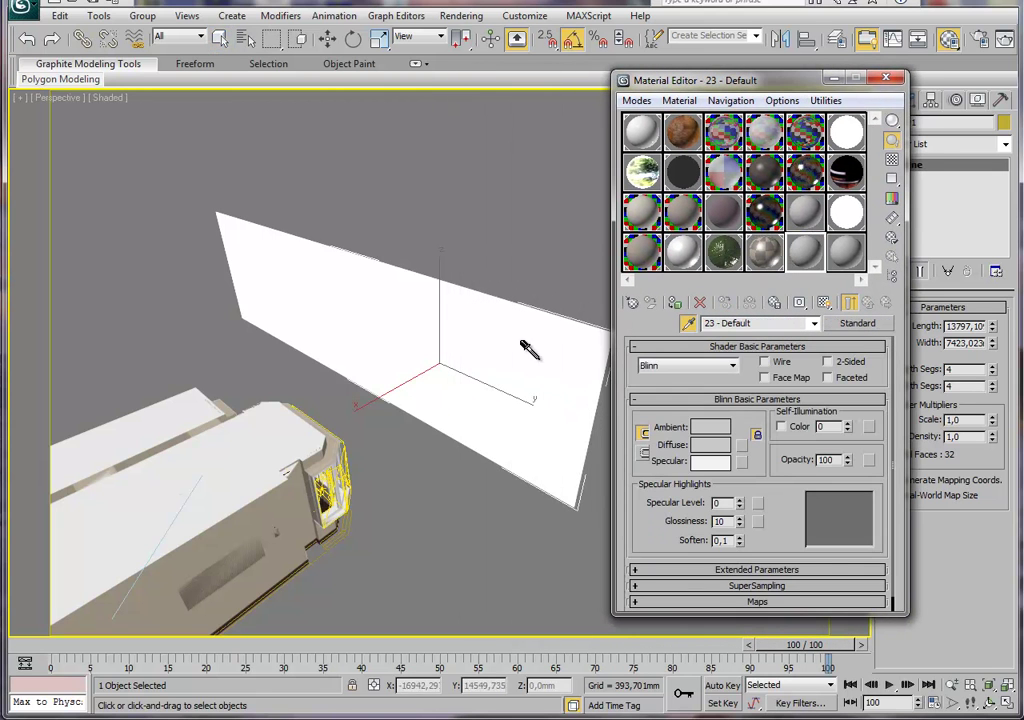
click(500, 338)
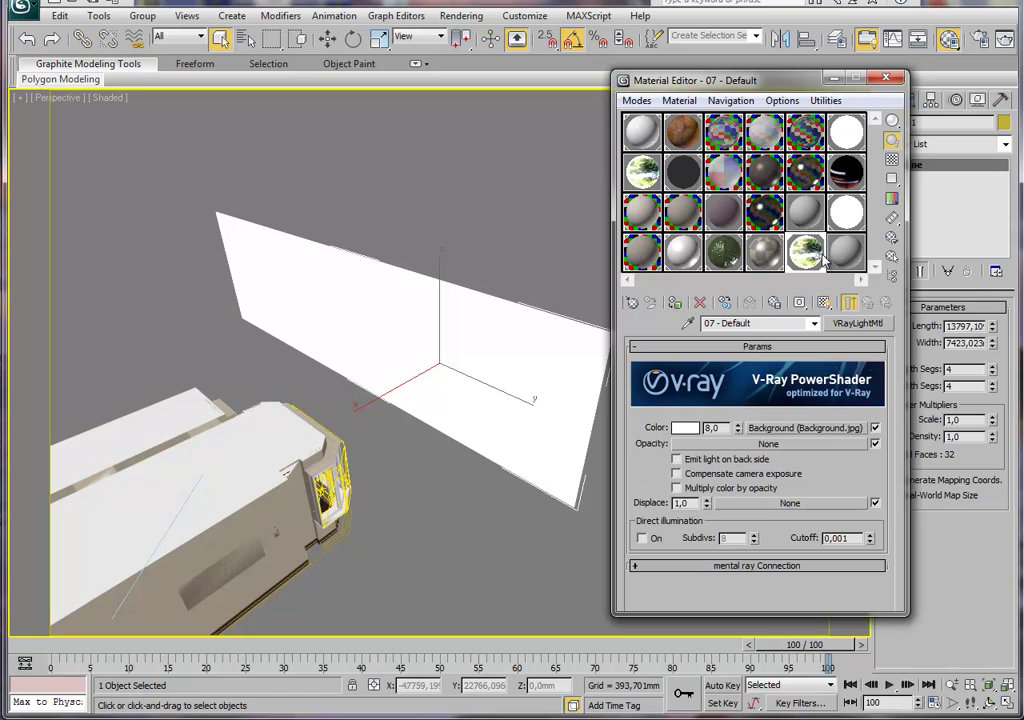
- Change the 17 - Default material to a VRayLightMtl and set its color multiplier to 8
click(812, 215)
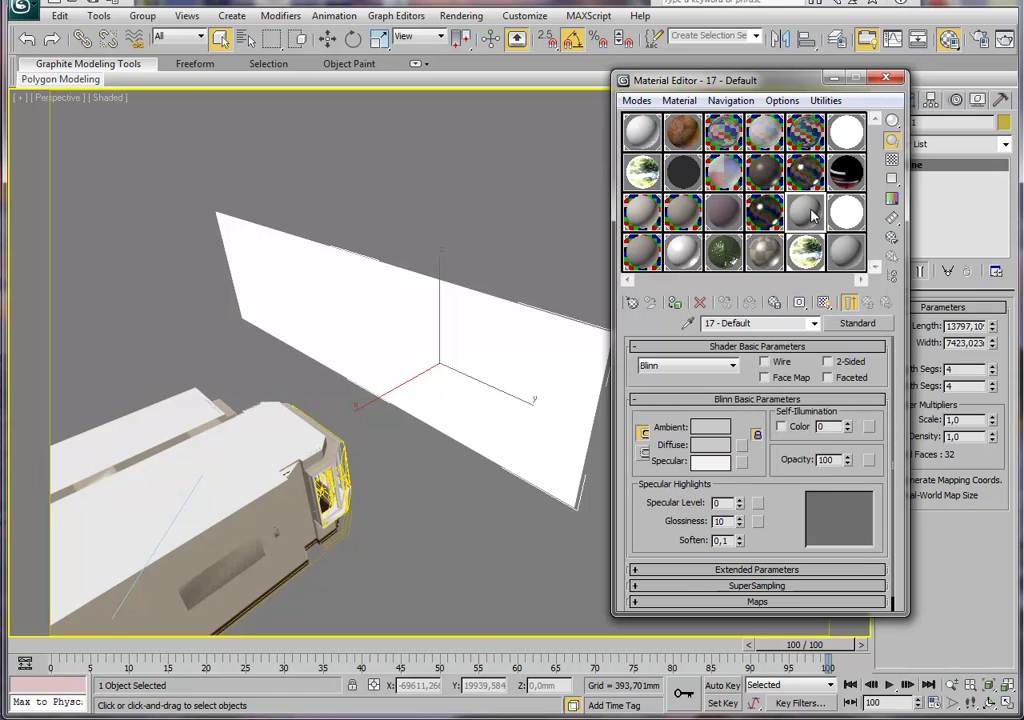
click(866, 325)
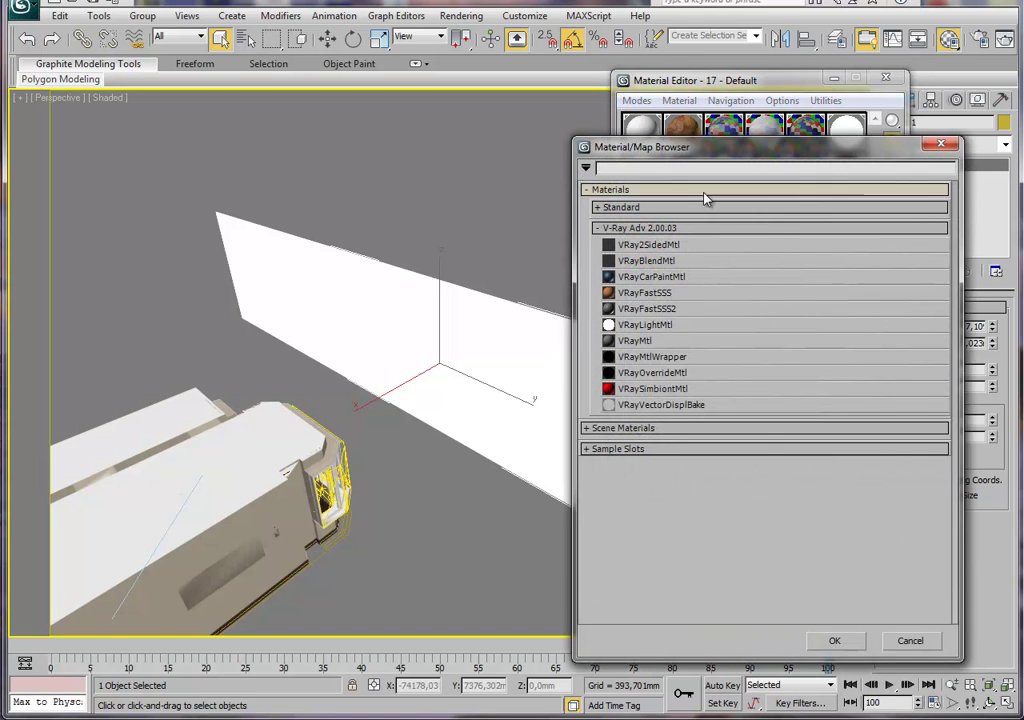
click(631, 327)
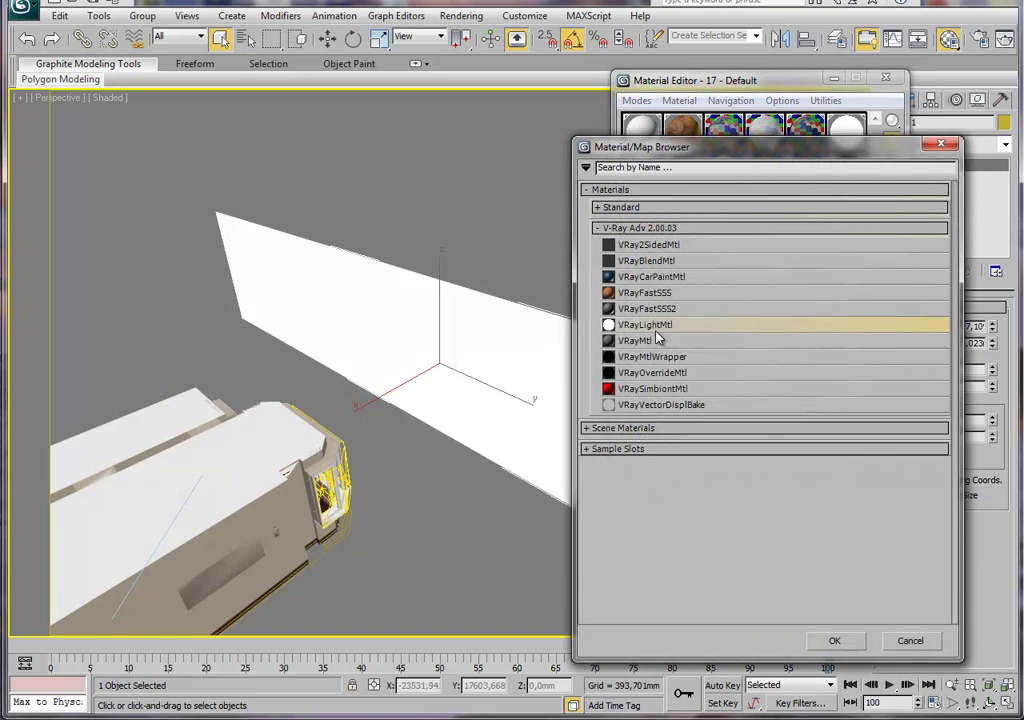
click(838, 641)
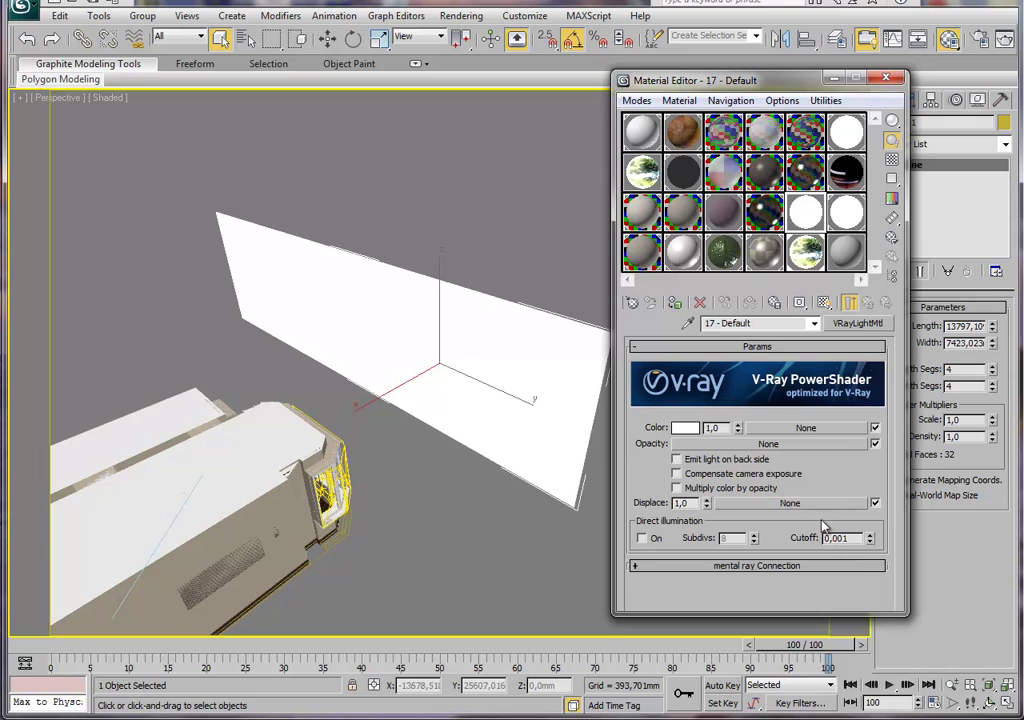
click(712, 428)
text(8)
- Load the Background image from the Maps folder as a Bitmap for the light material's color map
click(805, 427)
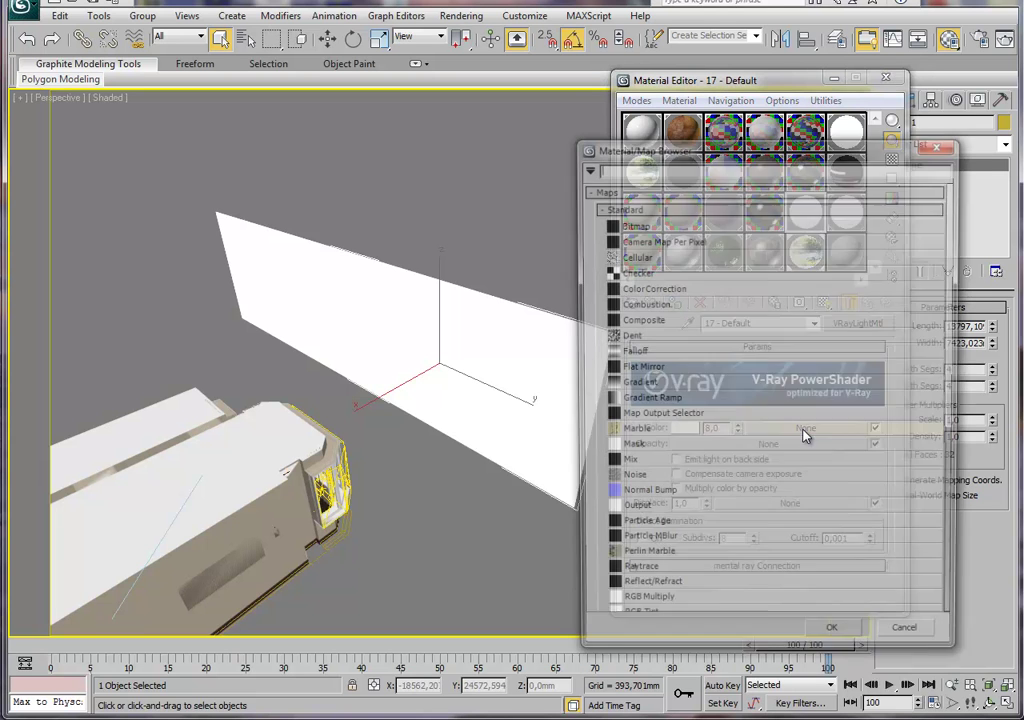
drag(795, 153, 470, 166)
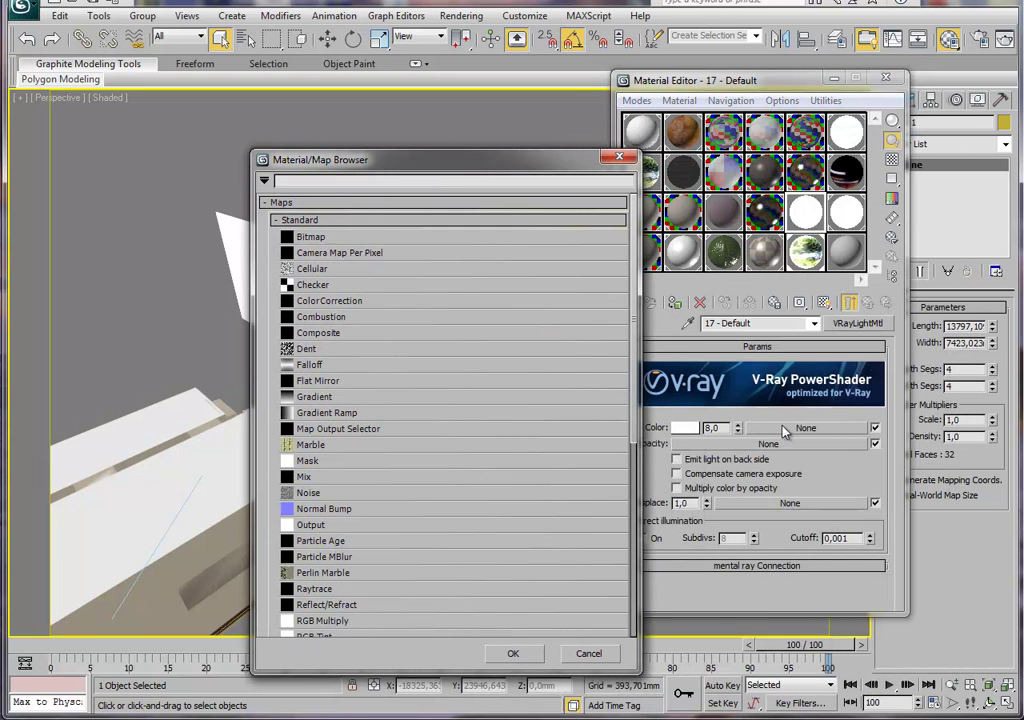
click(313, 240)
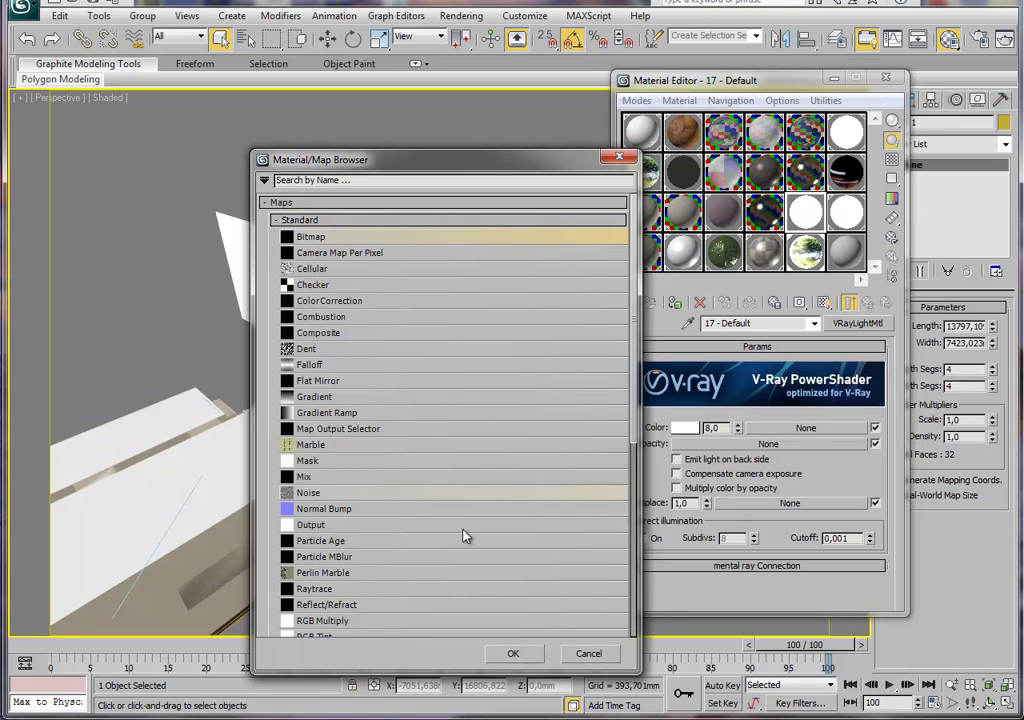
click(524, 655)
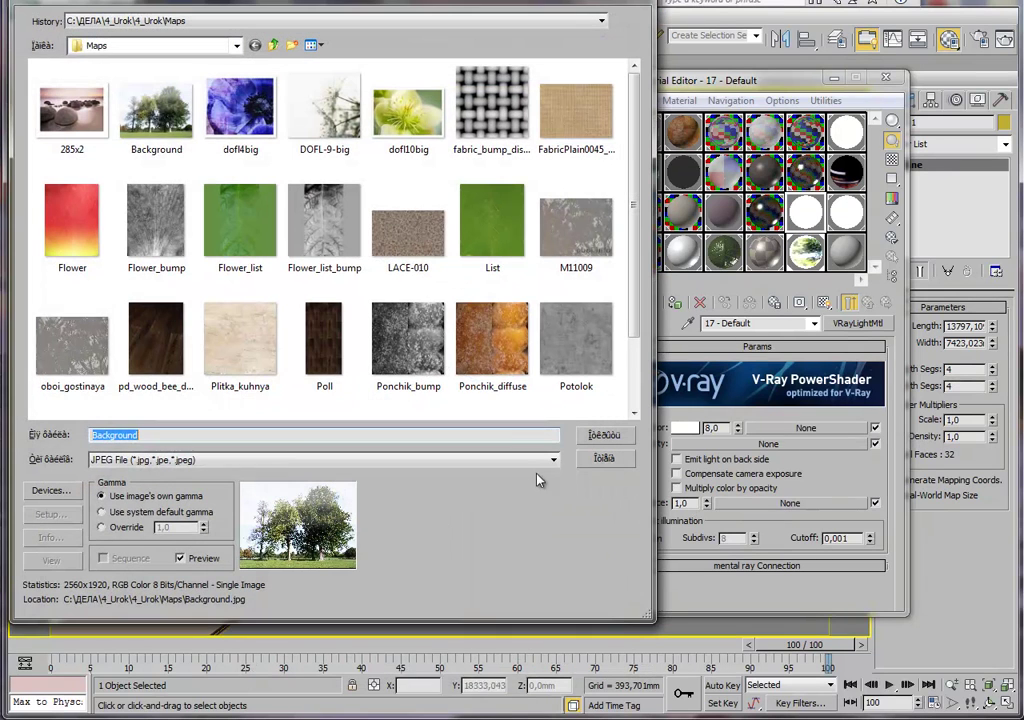
click(156, 108)
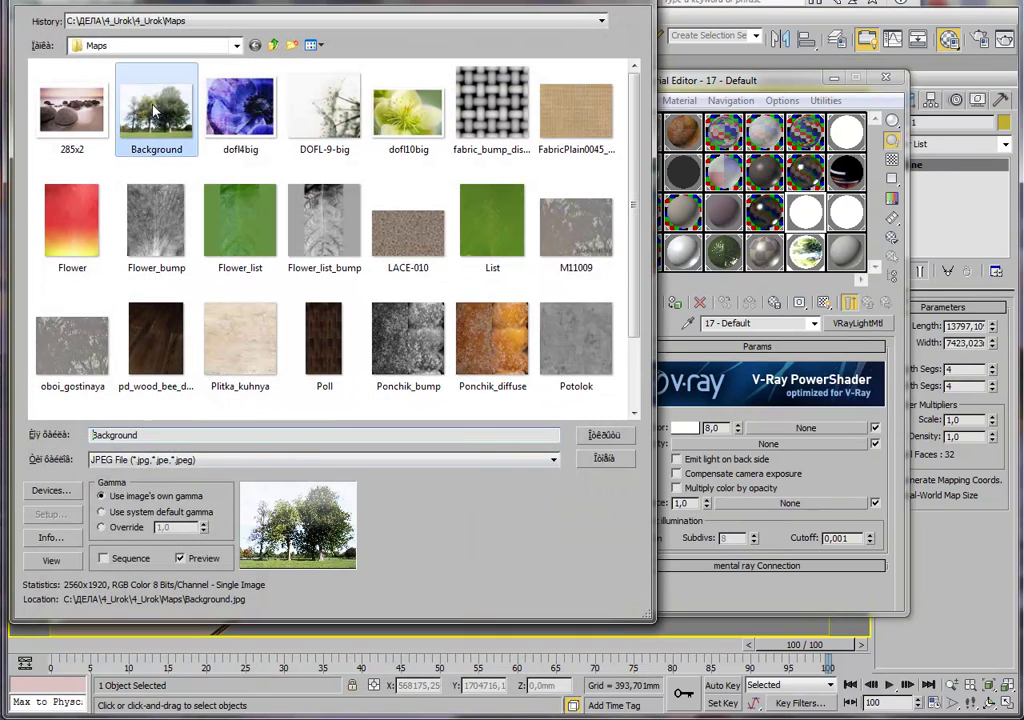
click(603, 435)
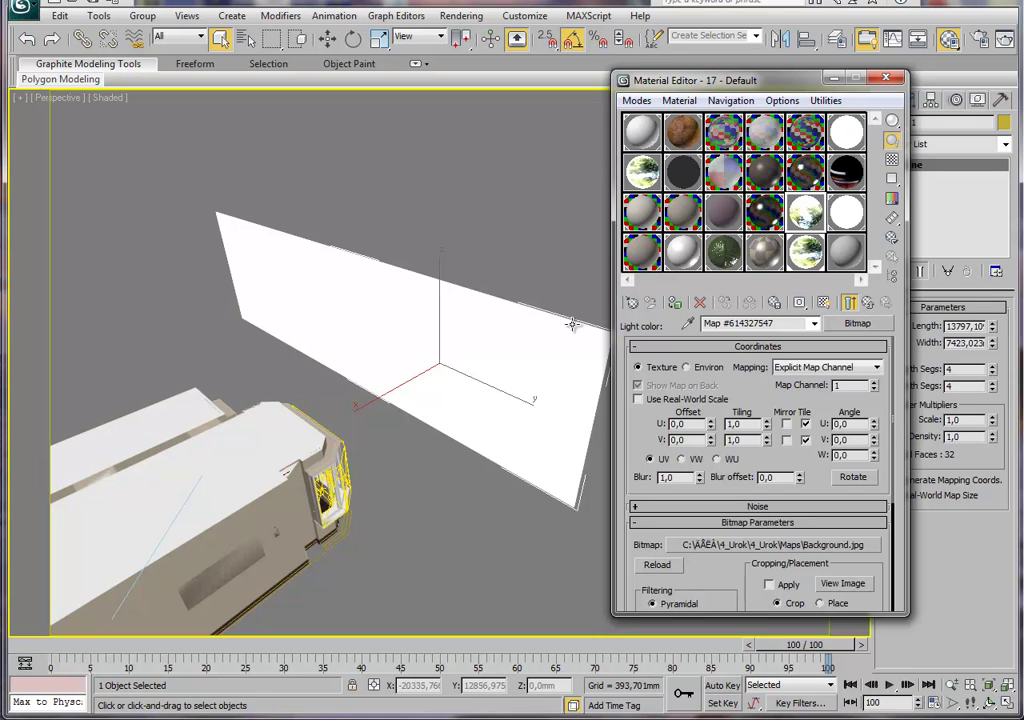
- Assign the light material to the plane and display its texture with Consistent Colors viewport shading
key(Up)
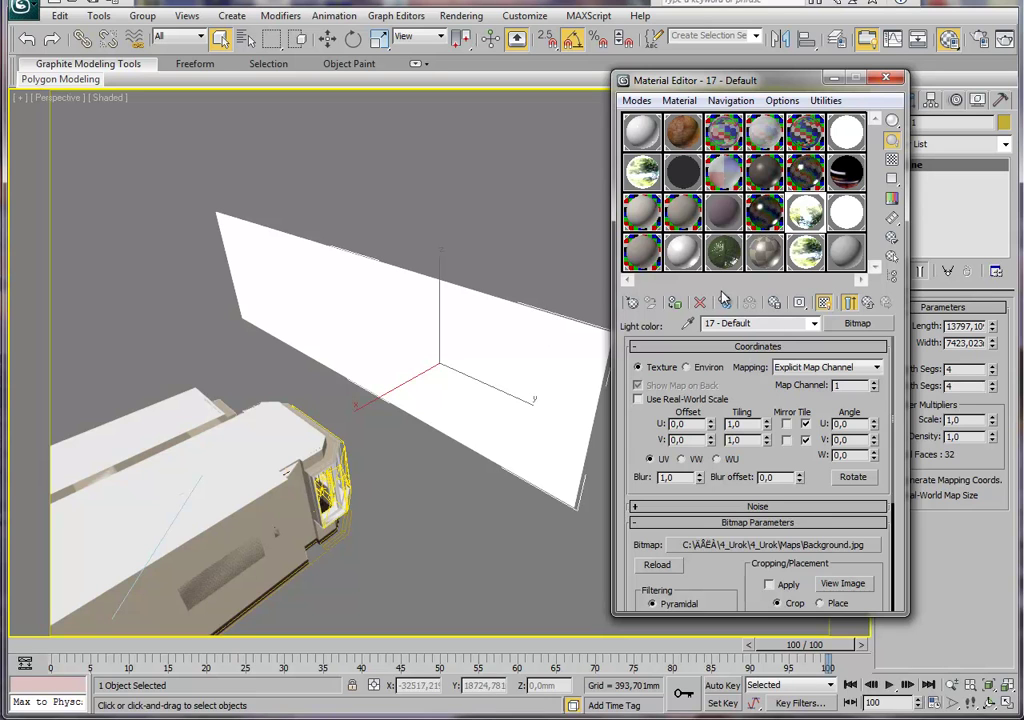
click(117, 101)
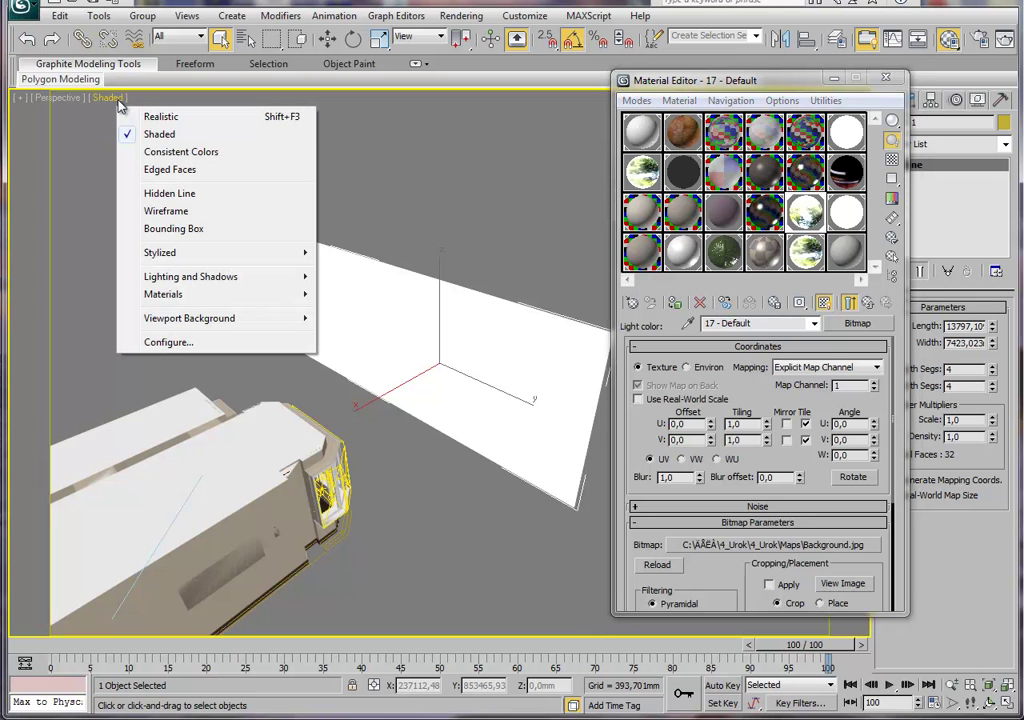
click(219, 155)
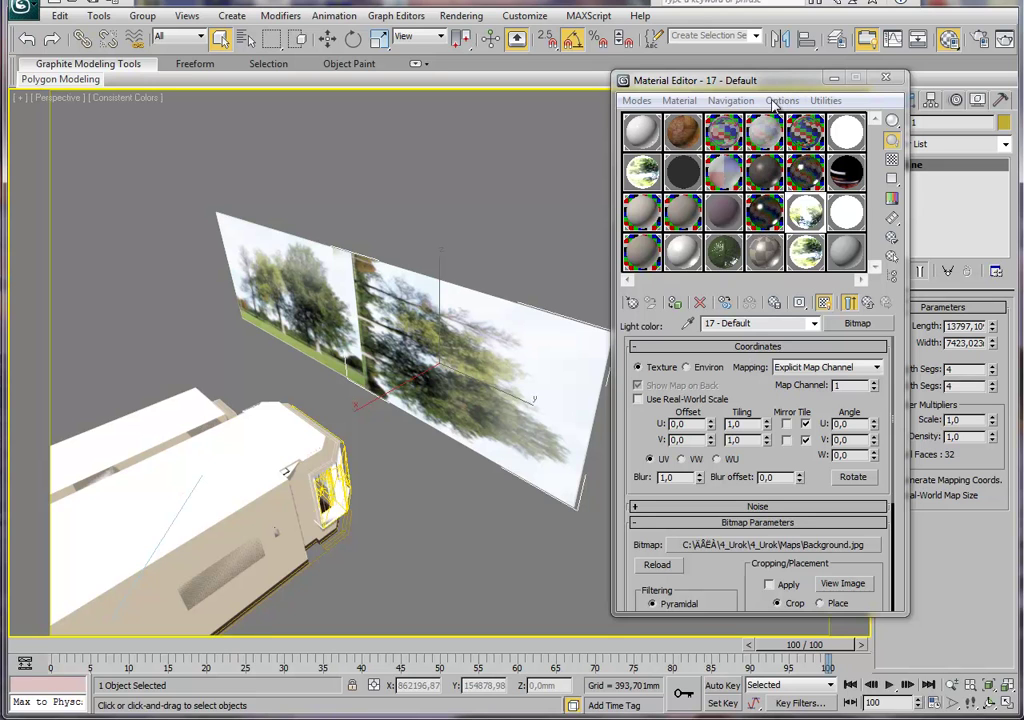
- Try a W angle of 270 for the background bitmap, and set the angle back to 0
click(858, 453)
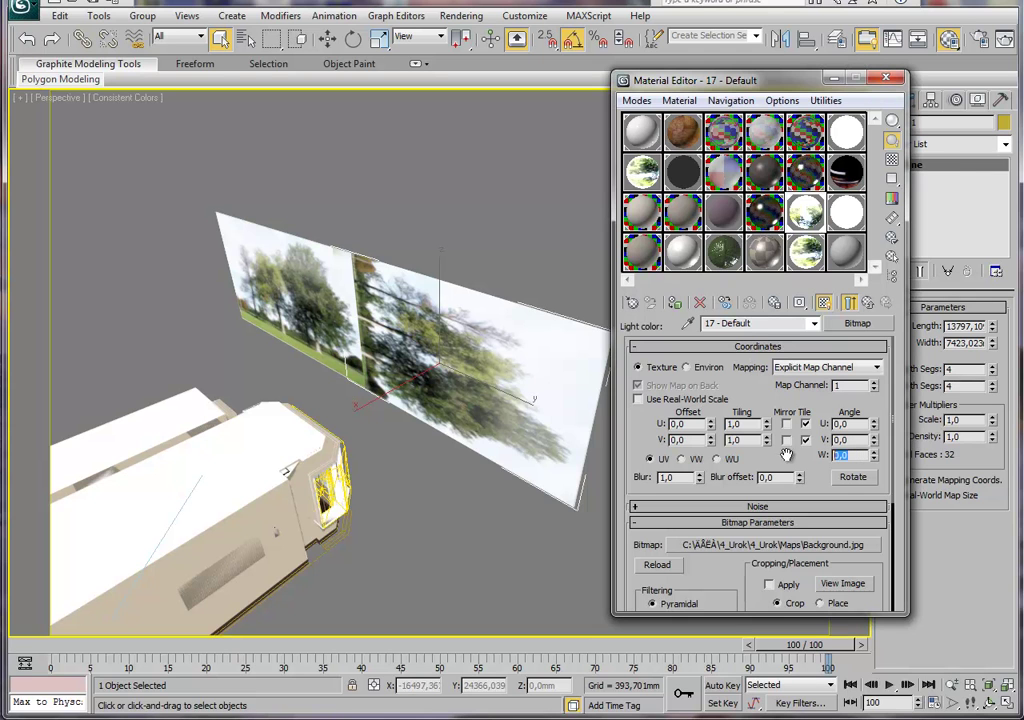
text(270)
key(Return)
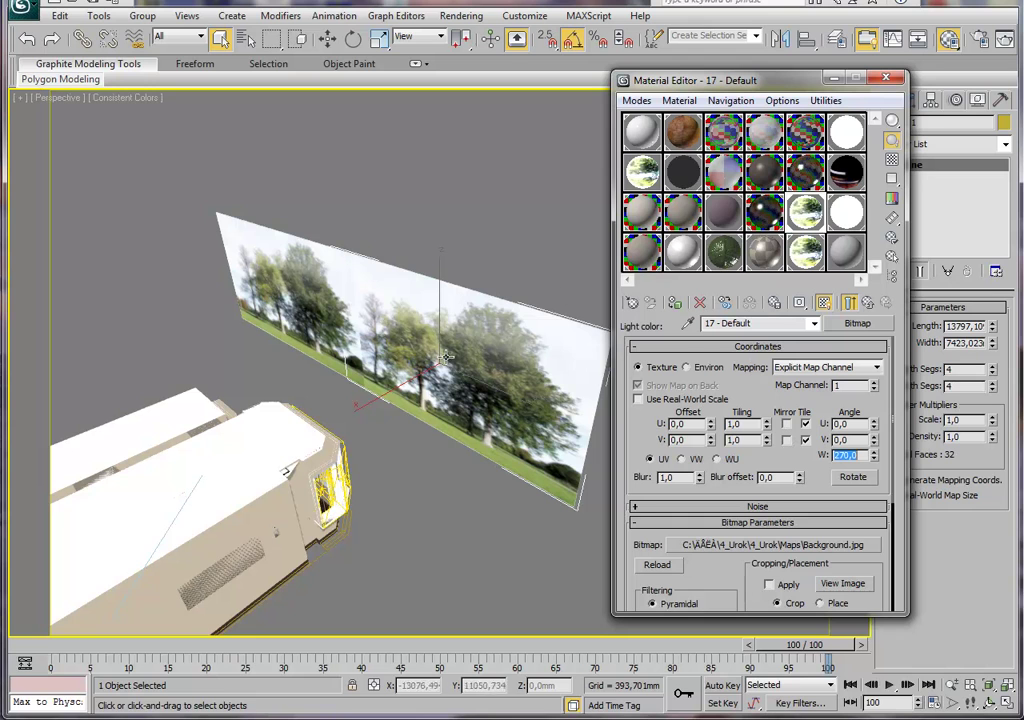
text(0)
key(Return)
- Close the Material Editor and add a UVW Map modifier to the background plane
click(886, 78)
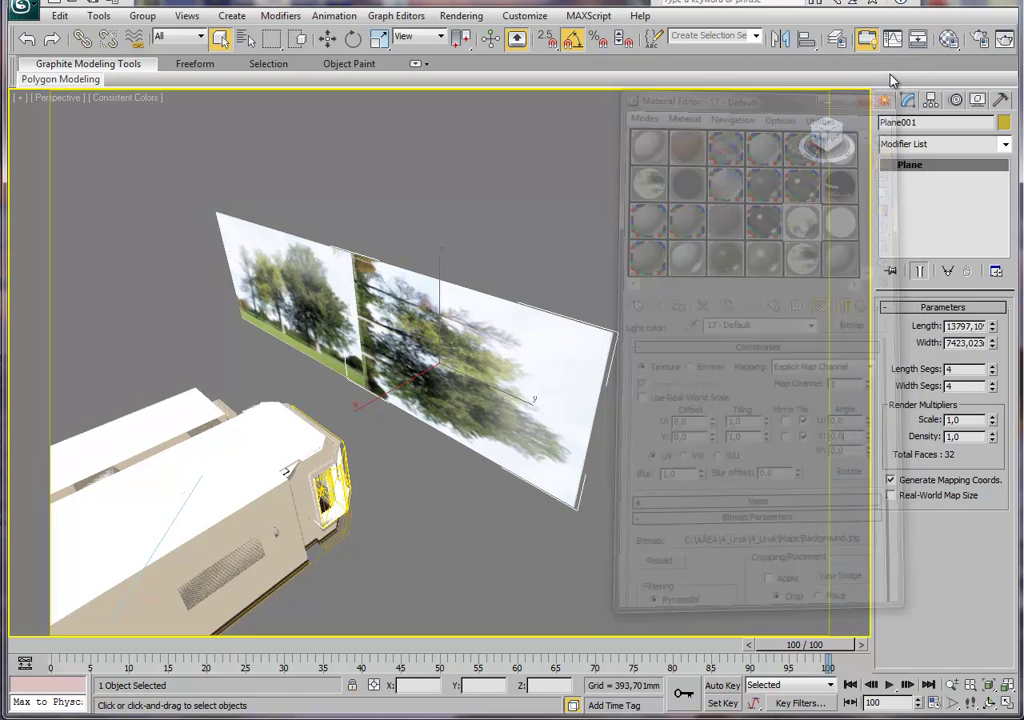
click(1005, 144)
scroll(980, 441, up, 3)
scroll(980, 441, down, 10)
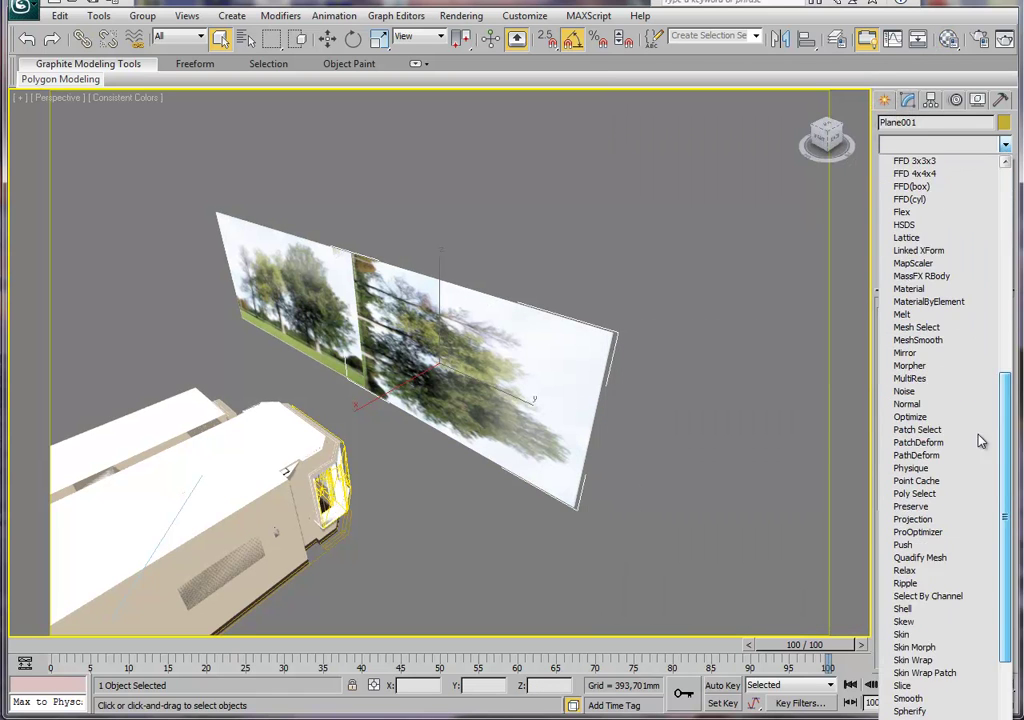
scroll(980, 441, down, 7)
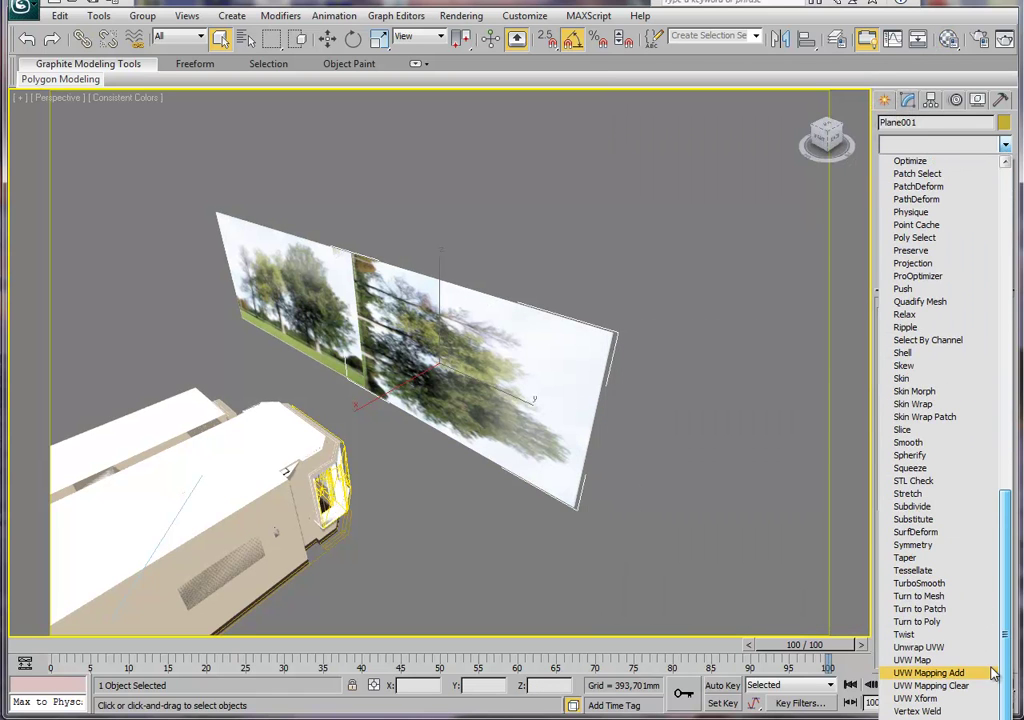
click(940, 662)
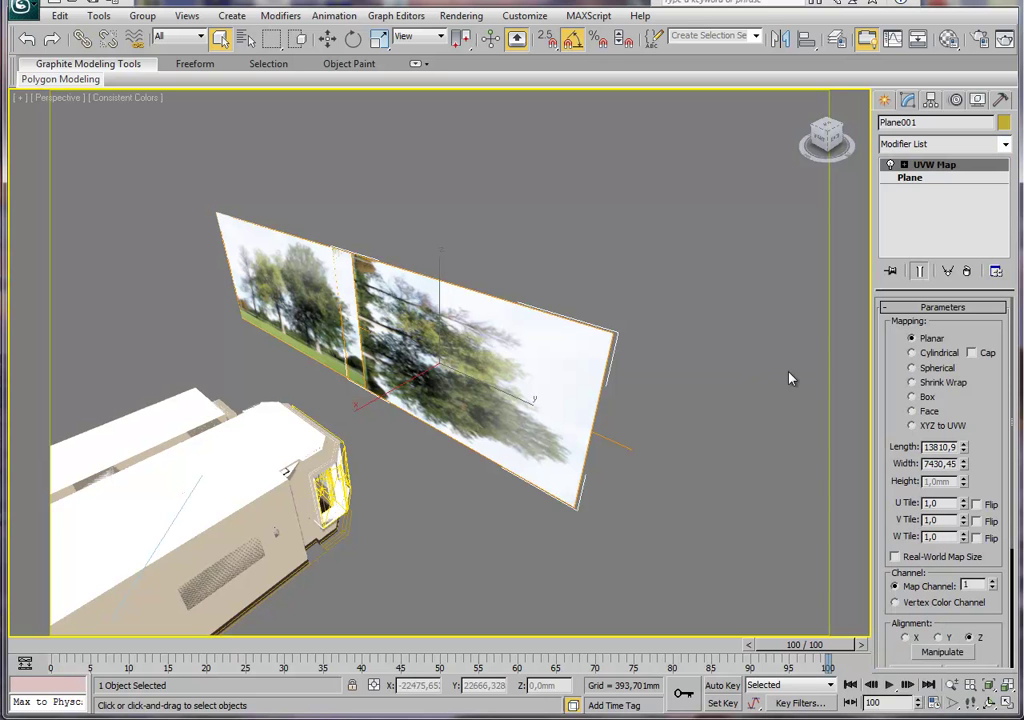
- Enter and leave the Gizmo sub-object level of the plane's UVW Map modifier
click(913, 168)
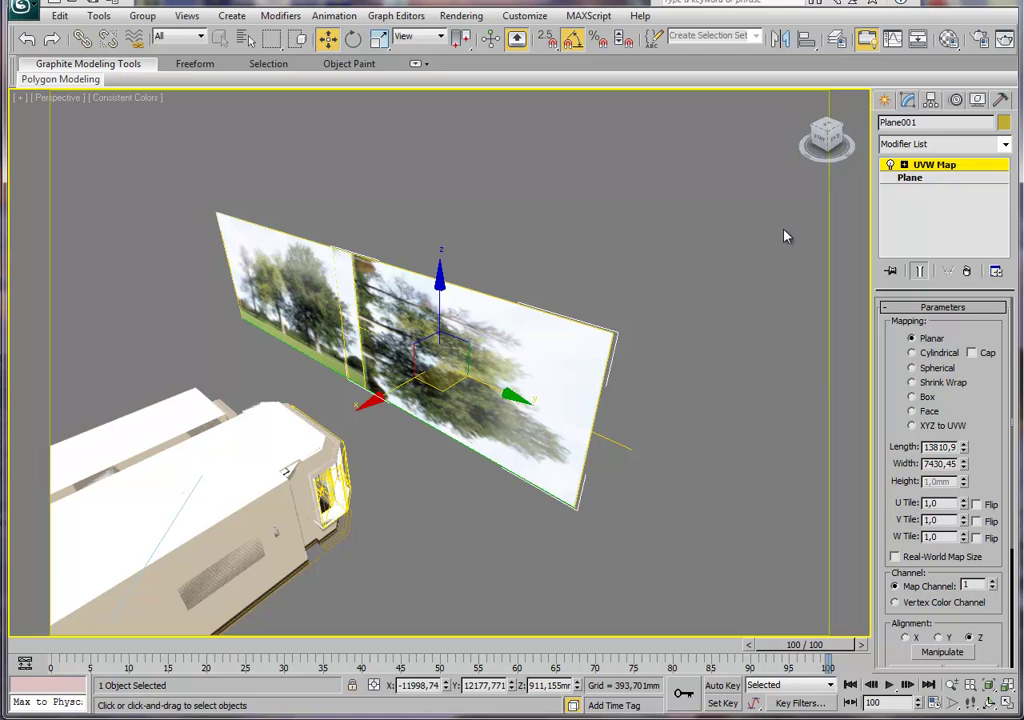
click(904, 165)
click(908, 168)
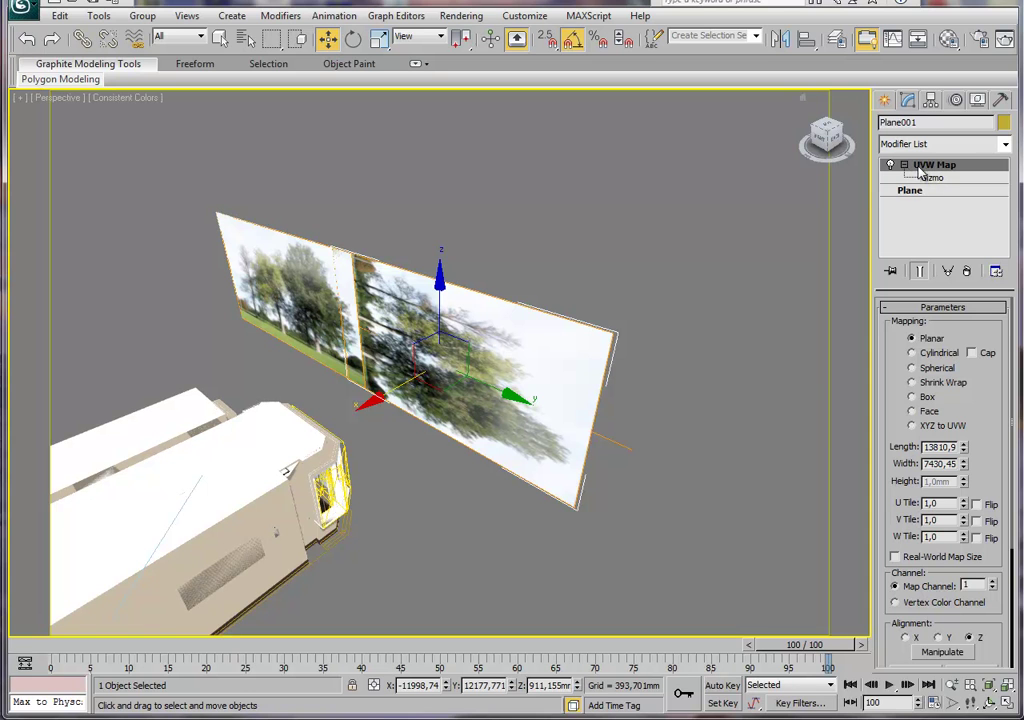
click(933, 178)
click(928, 178)
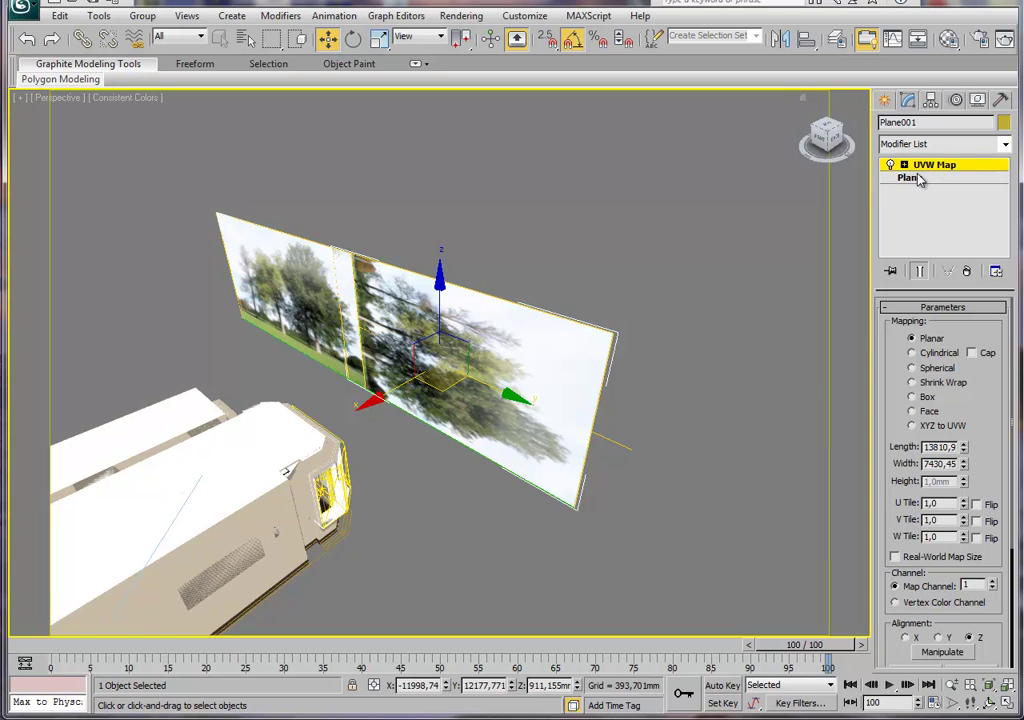
click(942, 172)
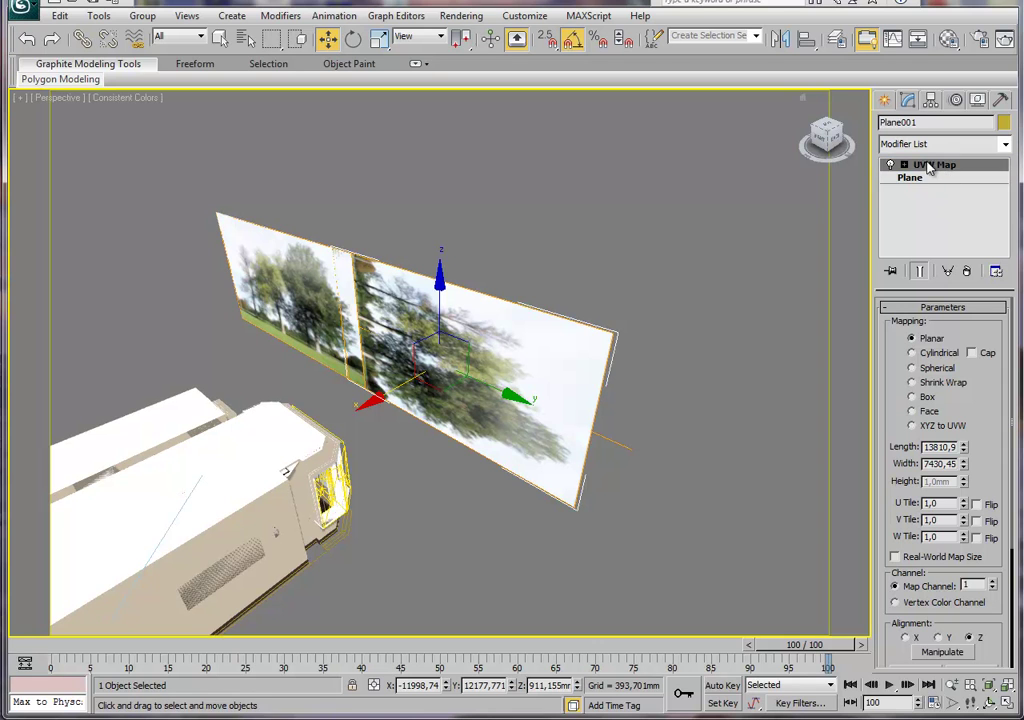
- Rotate the background plane's UVW Map gizmo so the trees stand upright, and reduce the mapping length to about 7734 mm
click(930, 167)
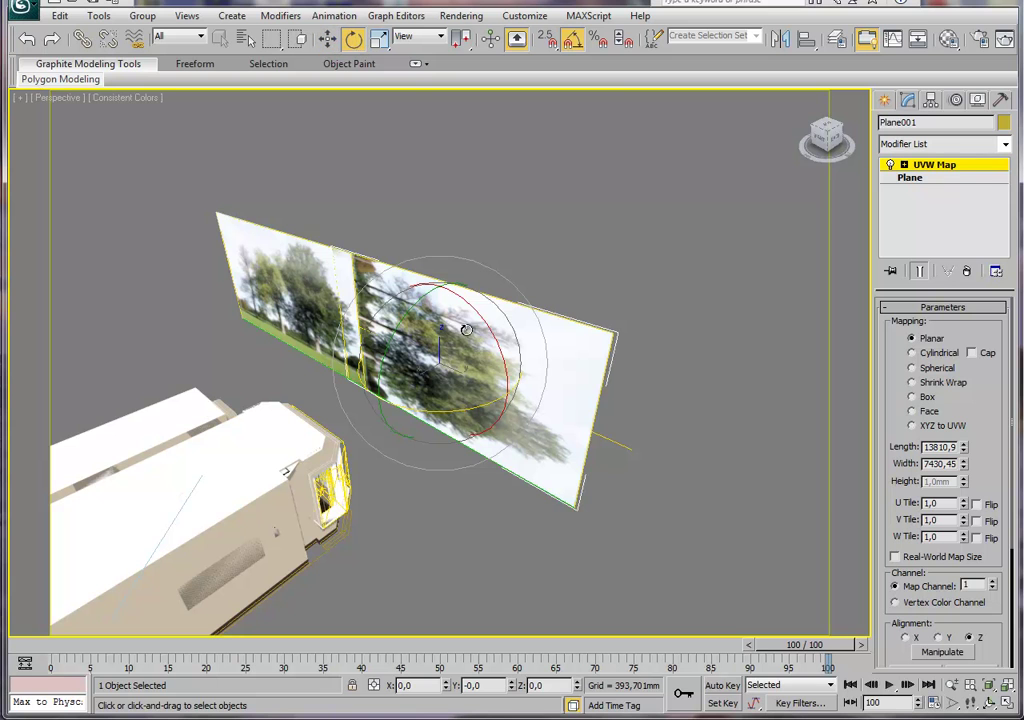
drag(479, 318, 418, 274)
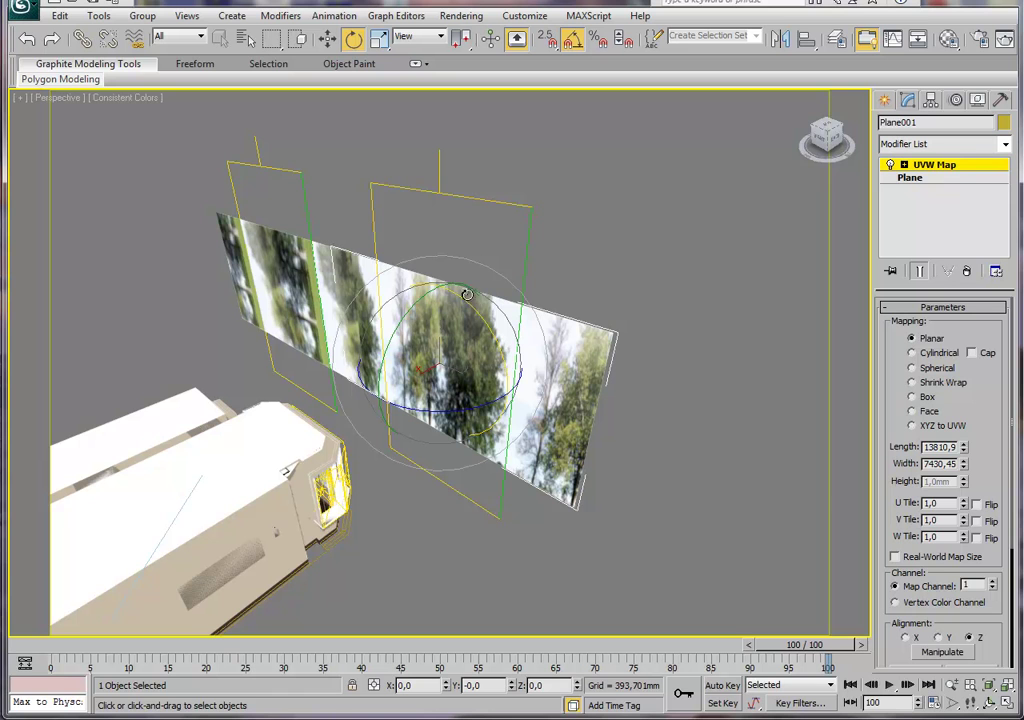
drag(467, 304, 469, 304)
drag(963, 447, 965, 481)
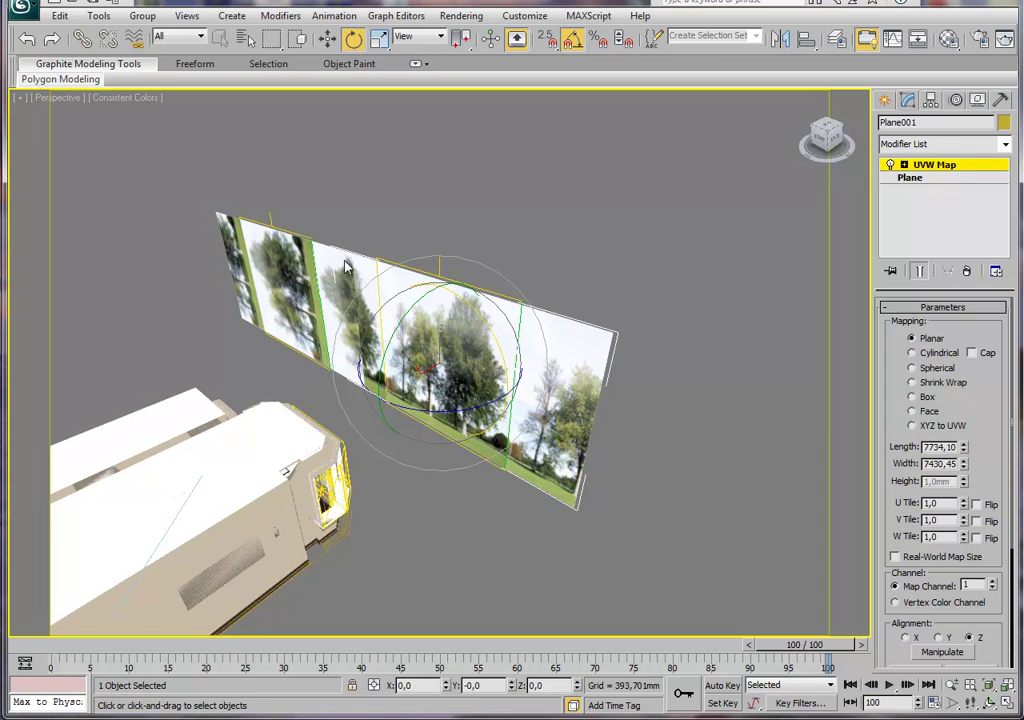
click(934, 166)
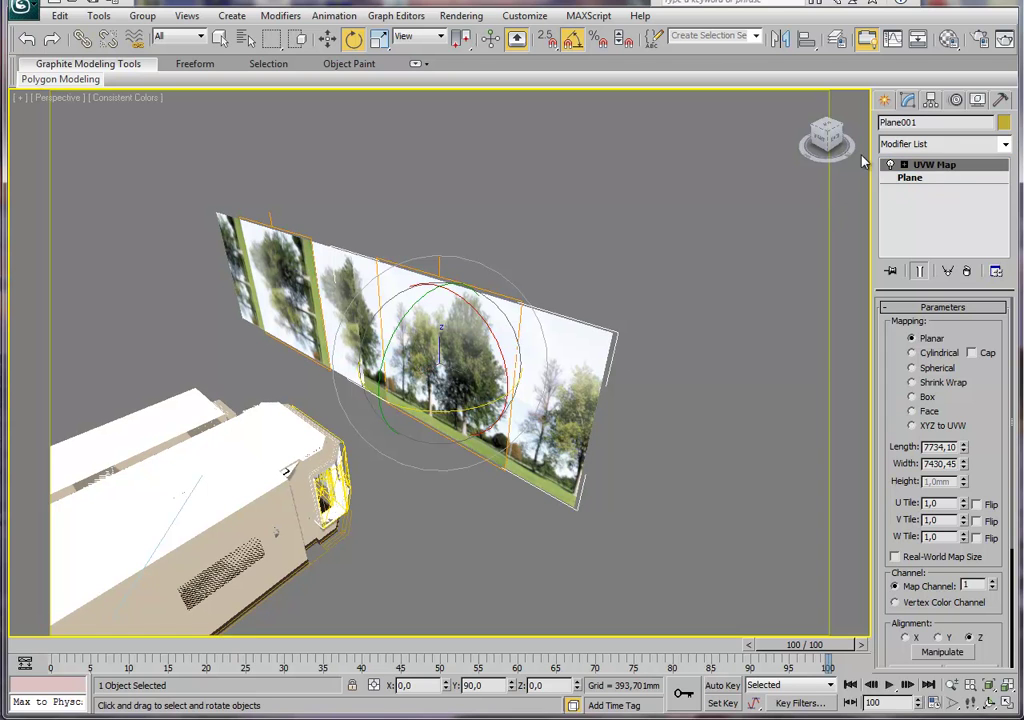
- Delete the adjoining background plane copy and widen the remaining plane's UVW mapping to about 13226 mm
click(311, 243)
key(Delete)
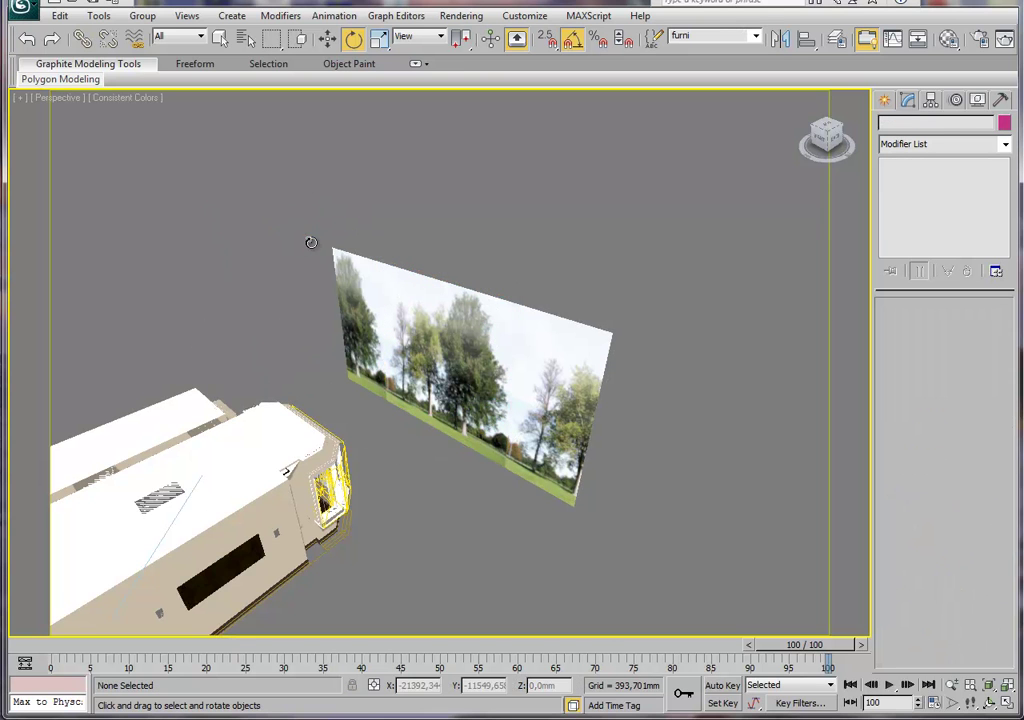
click(433, 302)
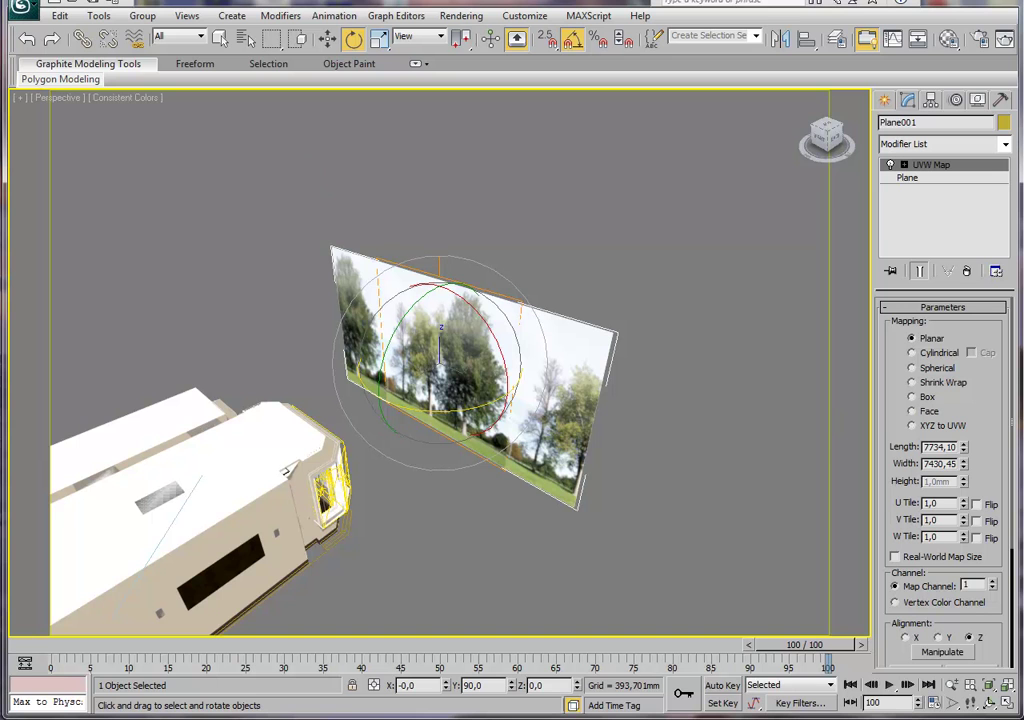
drag(963, 467, 965, 398)
- Clone the background plane along its length as one copy named Plane002, placed edge to edge with the original, and clear the selection
click(327, 38)
mouse_move(511, 411)
shift+mouse_down()
mouse_move(262, 304)
mouse_move(358, 344)
mouse_move(331, 328)
mouse_move(340, 336)
shift+mouse_up()
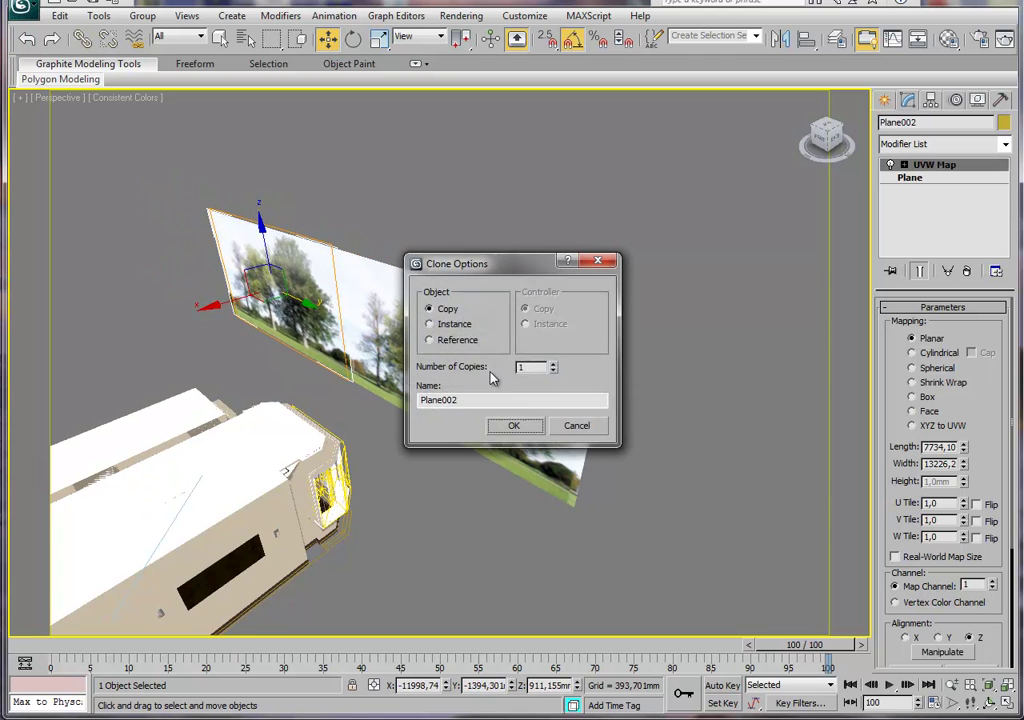
click(514, 425)
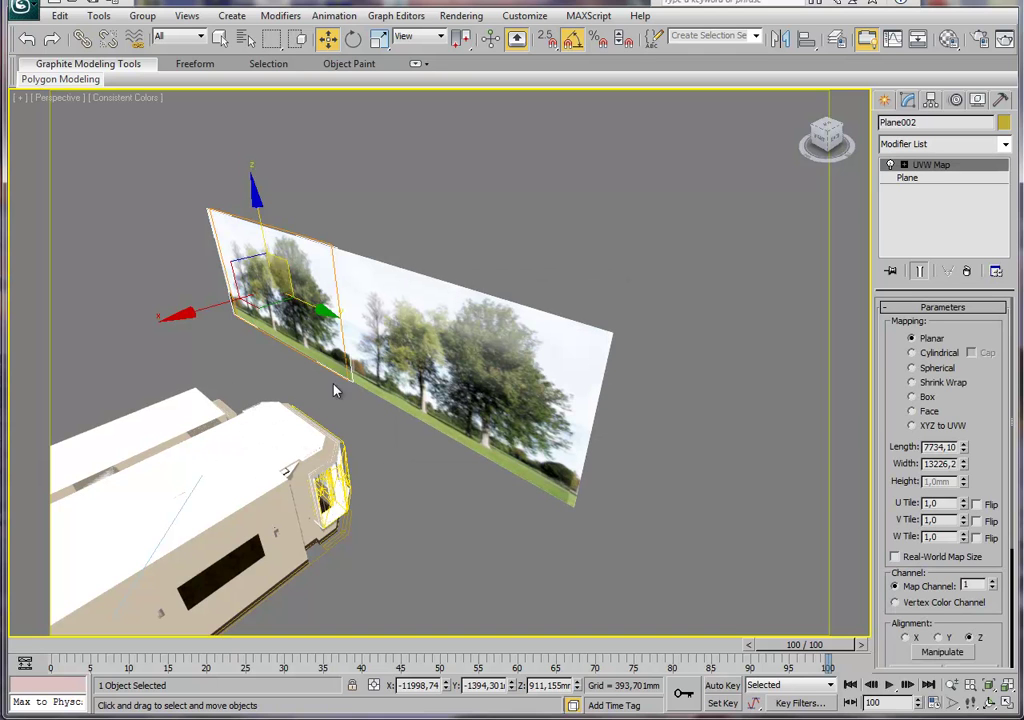
click(420, 452)
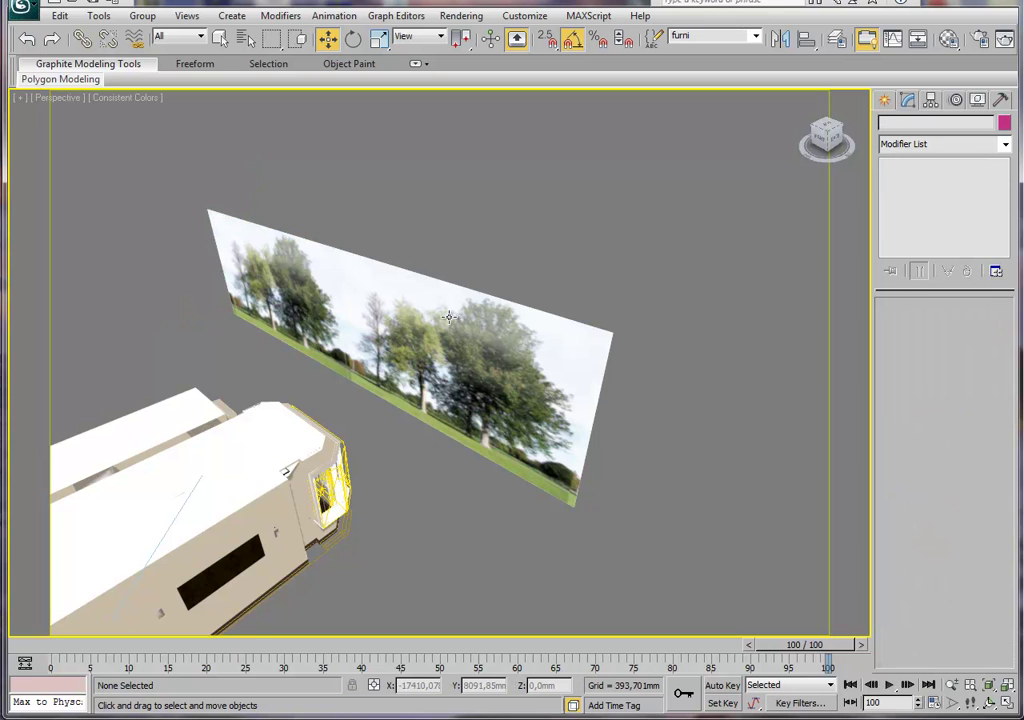
- Through the camera view, adjust the original background plane's UVW mapping width to about 9391 mm
key(c)
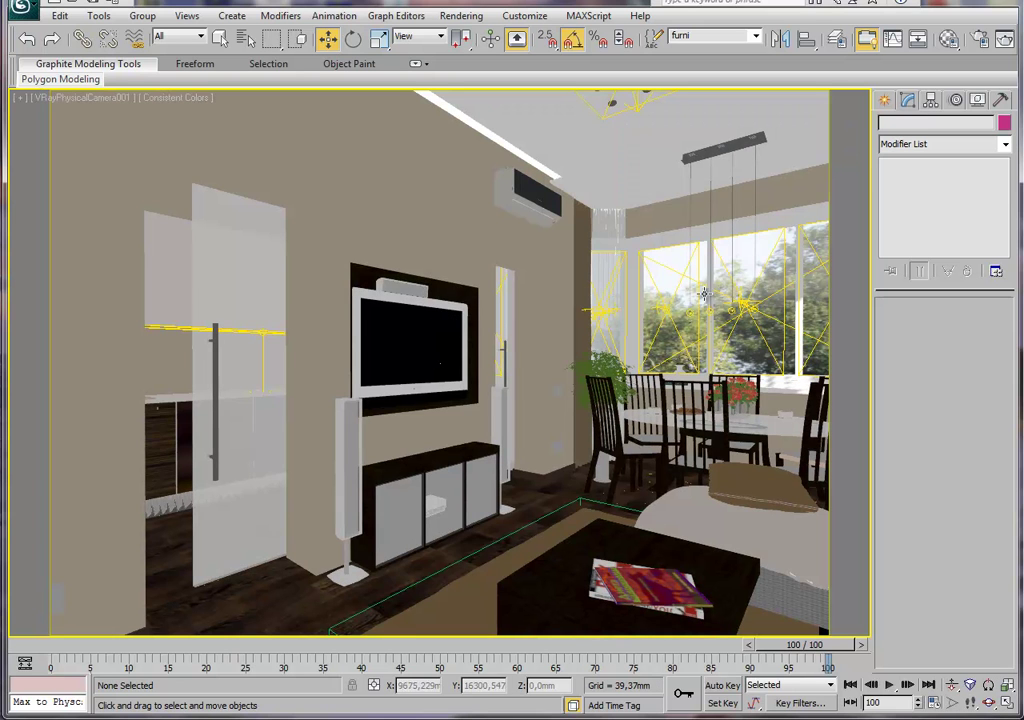
click(764, 252)
mouse_move(966, 454)
mouse_down()
mouse_move(966, 486)
mouse_move(966, 476)
mouse_up()
key(ctrl+z)
key(ctrl+z)
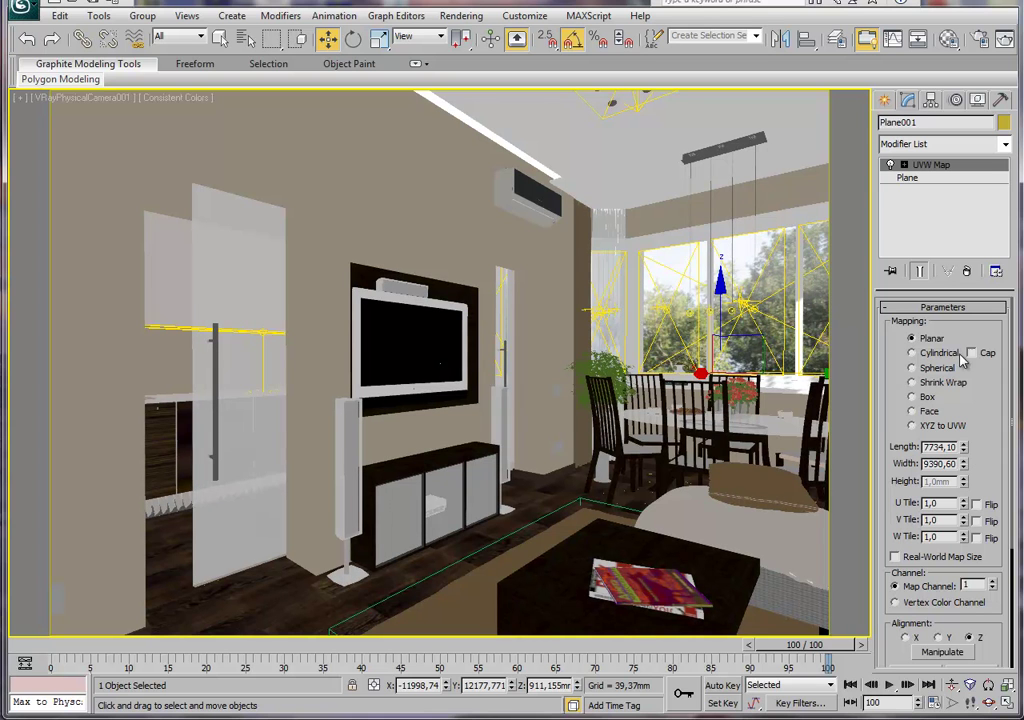
- Unhide the curtains in front of the windows
right_click(686, 292)
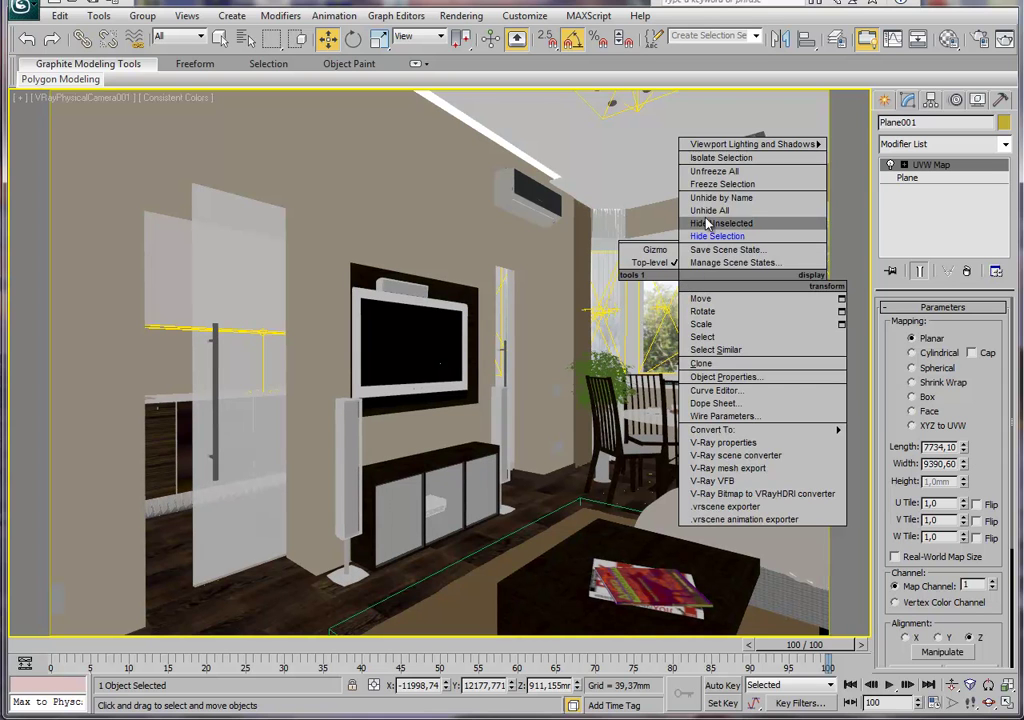
click(565, 172)
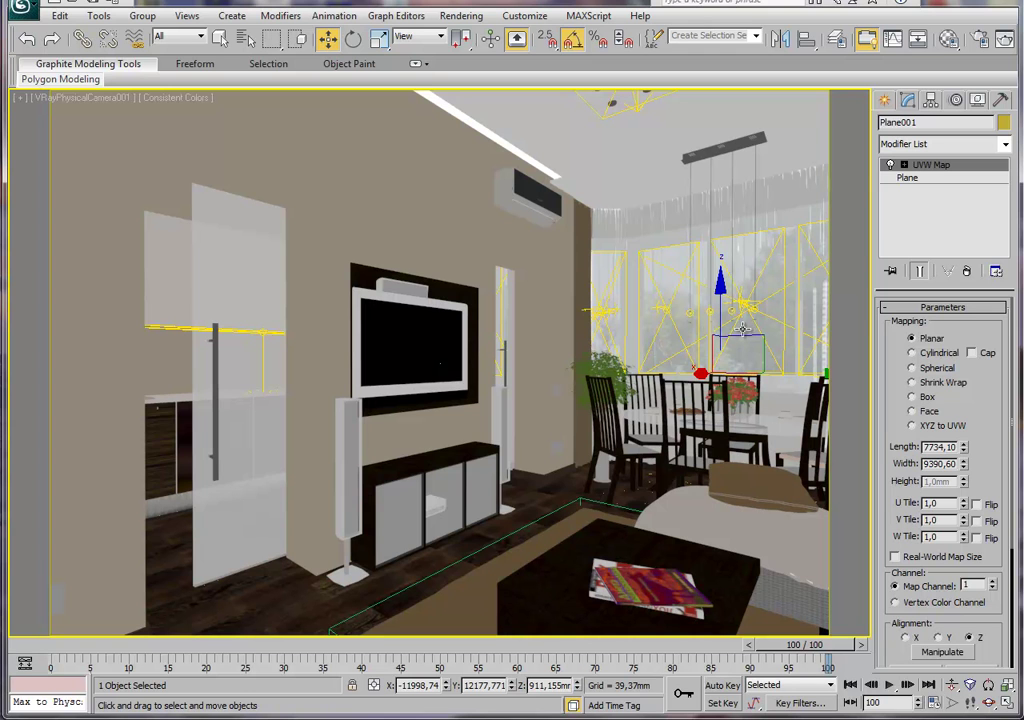
- Open the background's VRayLightMtl at its top level, move the Material Editor clear of the windows, and save the scene
click(949, 39)
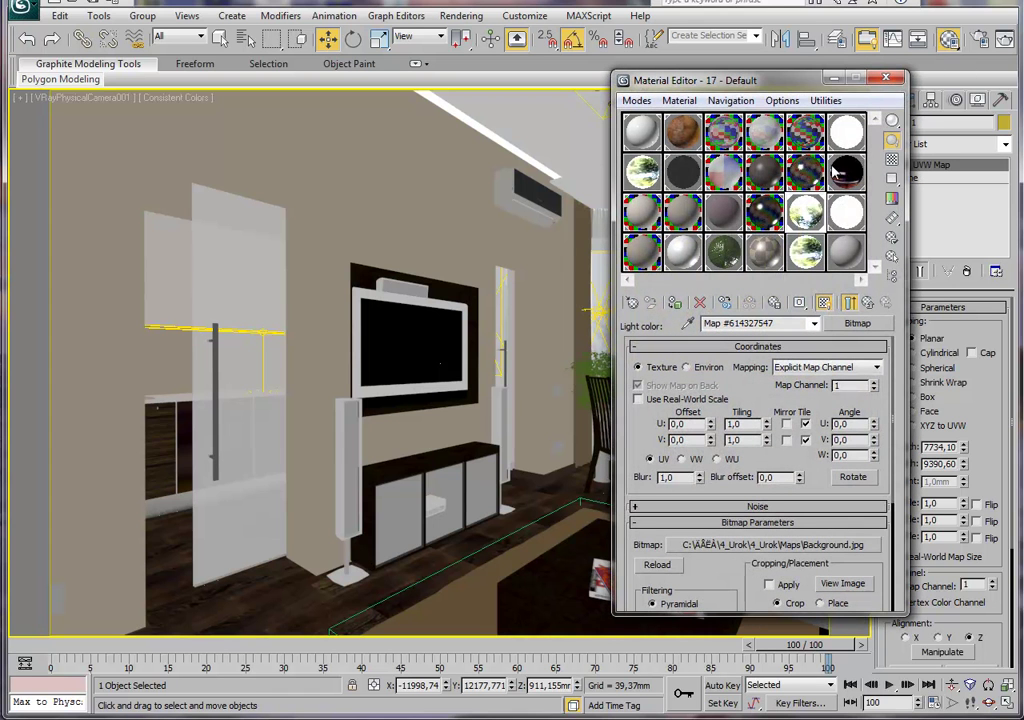
click(849, 302)
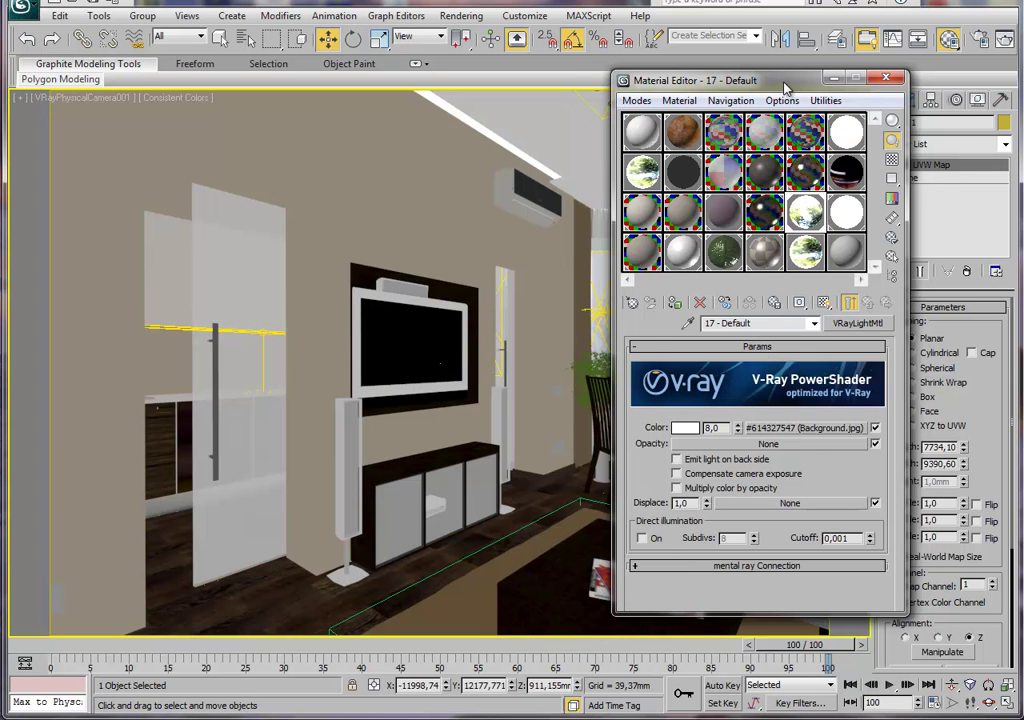
drag(645, 80, 576, 83)
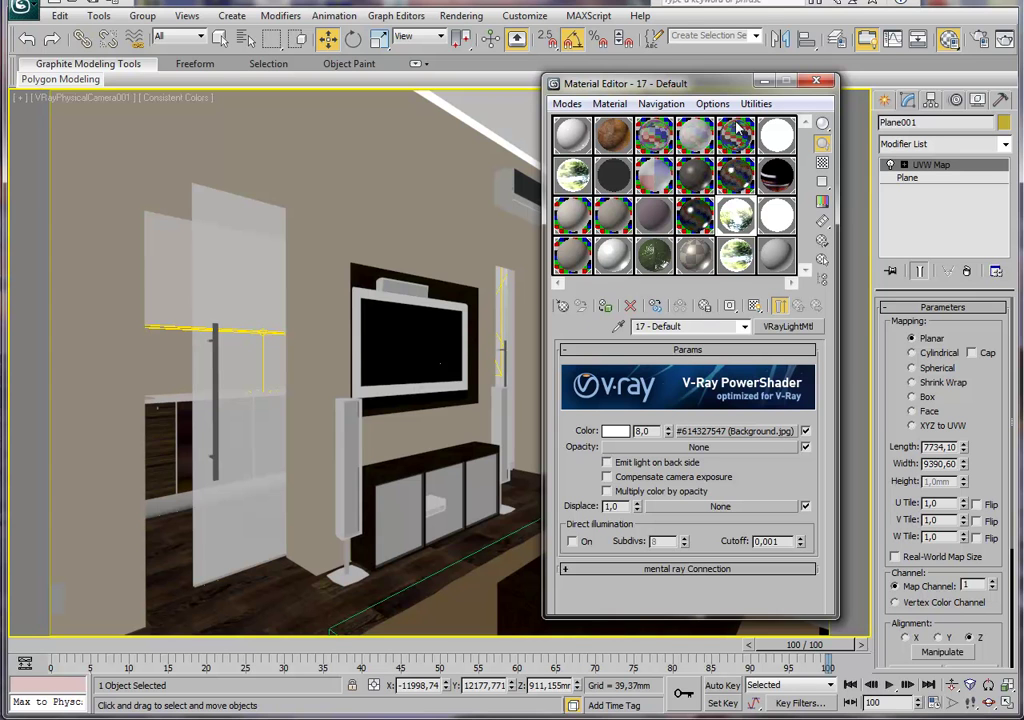
drag(596, 81, 480, 108)
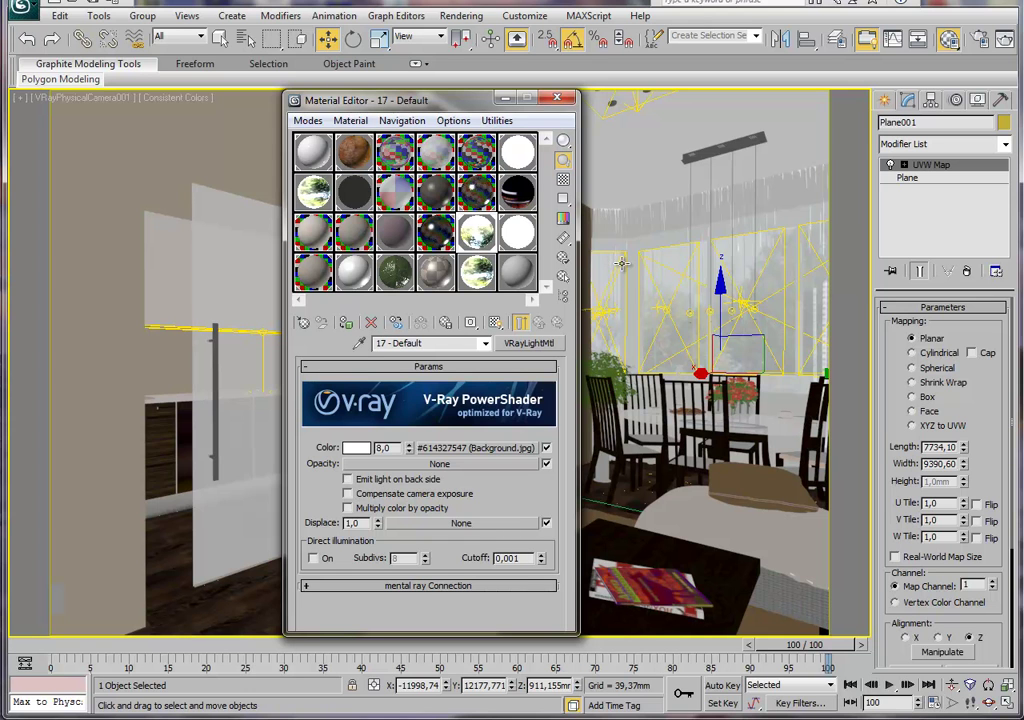
key(ctrl+s)
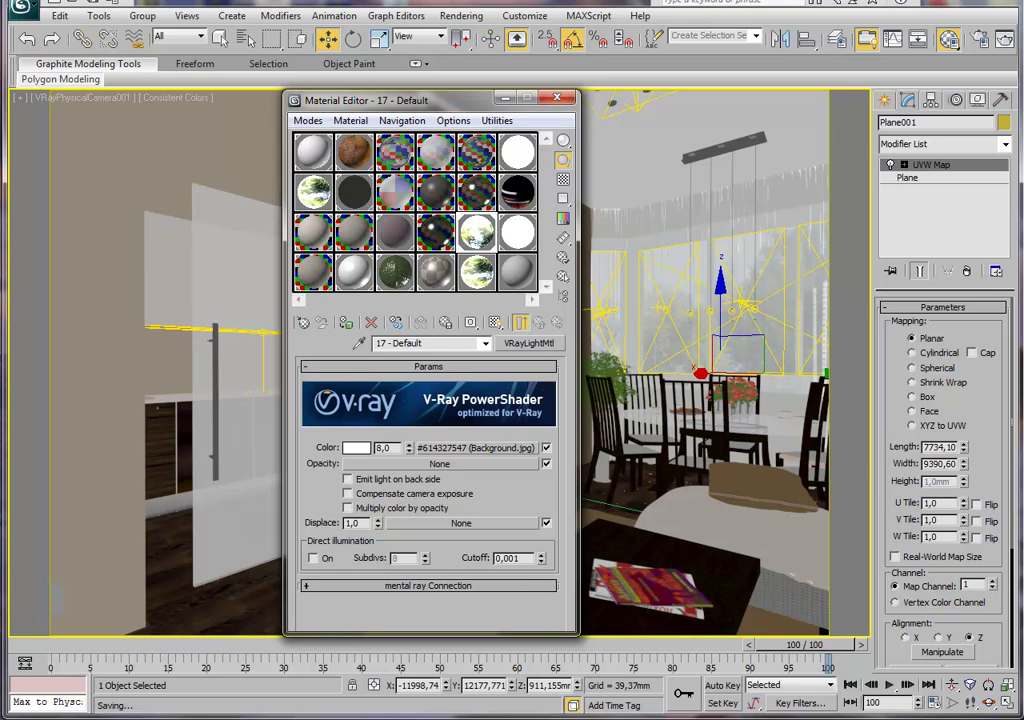